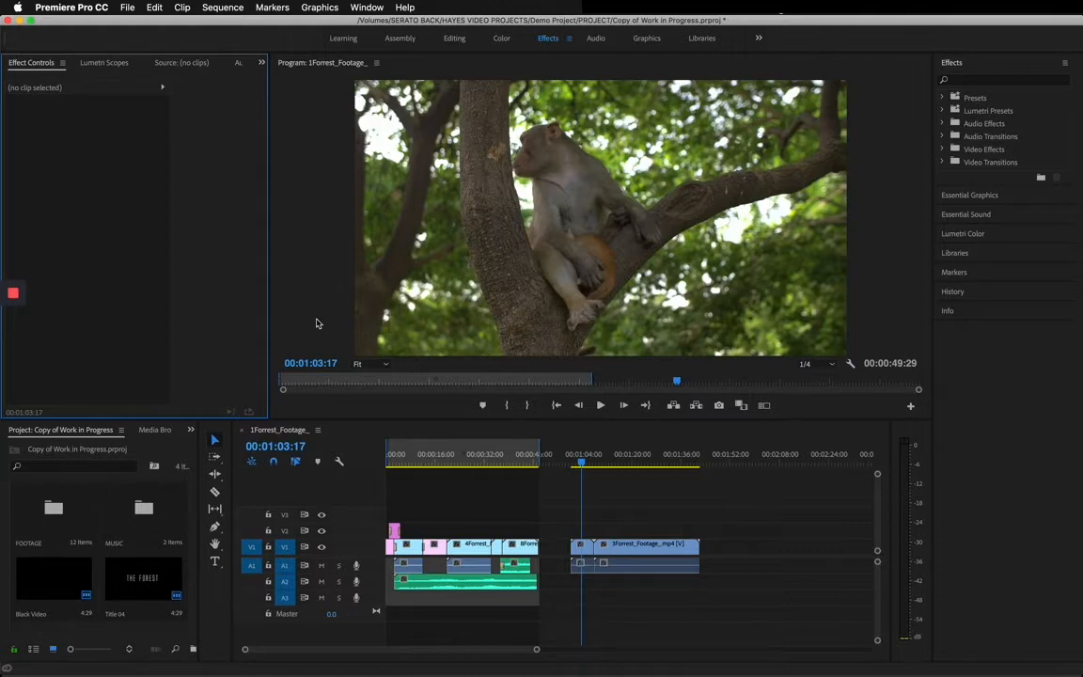
Preview the two monkey clips after the gap on track V1 with the timeline zoomed out.
{"action": "left_click_drag", "start_coordinate": [585, 463], "coordinate": [603, 471]}
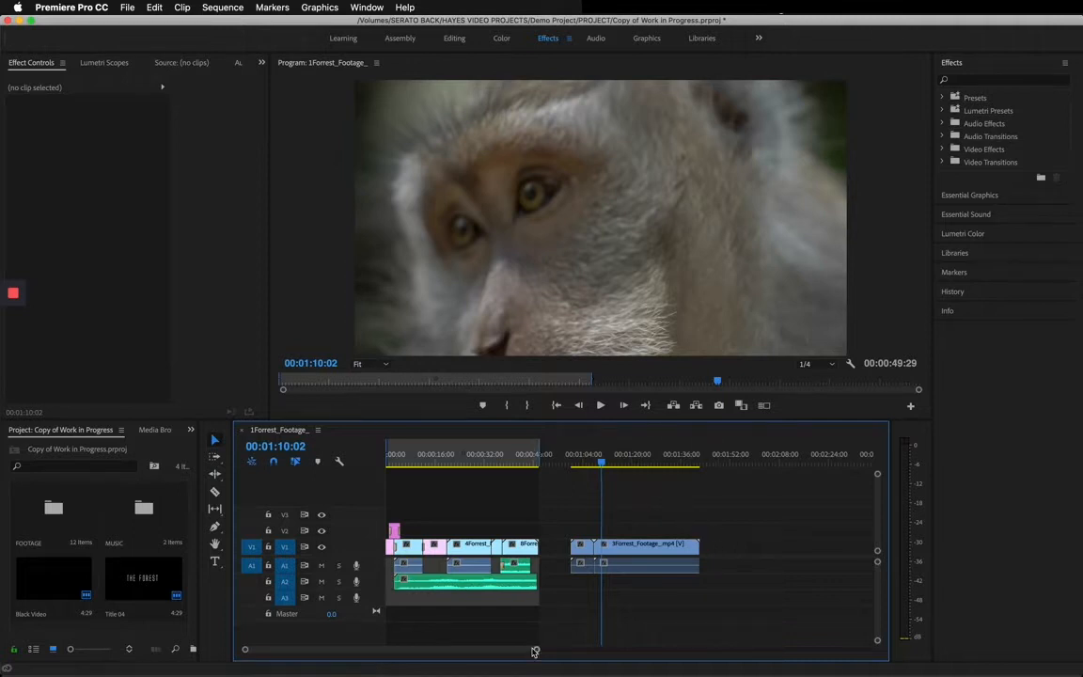
{"action": "left_click_drag", "start_coordinate": [246, 650], "coordinate": [203, 652]}
{"action": "left_click_drag", "start_coordinate": [558, 648], "coordinate": [651, 647]}
{"action": "mouse_move", "coordinate": [445, 653]}
{"action": "left_mouse_down"}
{"action": "mouse_move", "coordinate": [496, 649]}
{"action": "mouse_move", "coordinate": [452, 652]}
{"action": "left_mouse_up"}
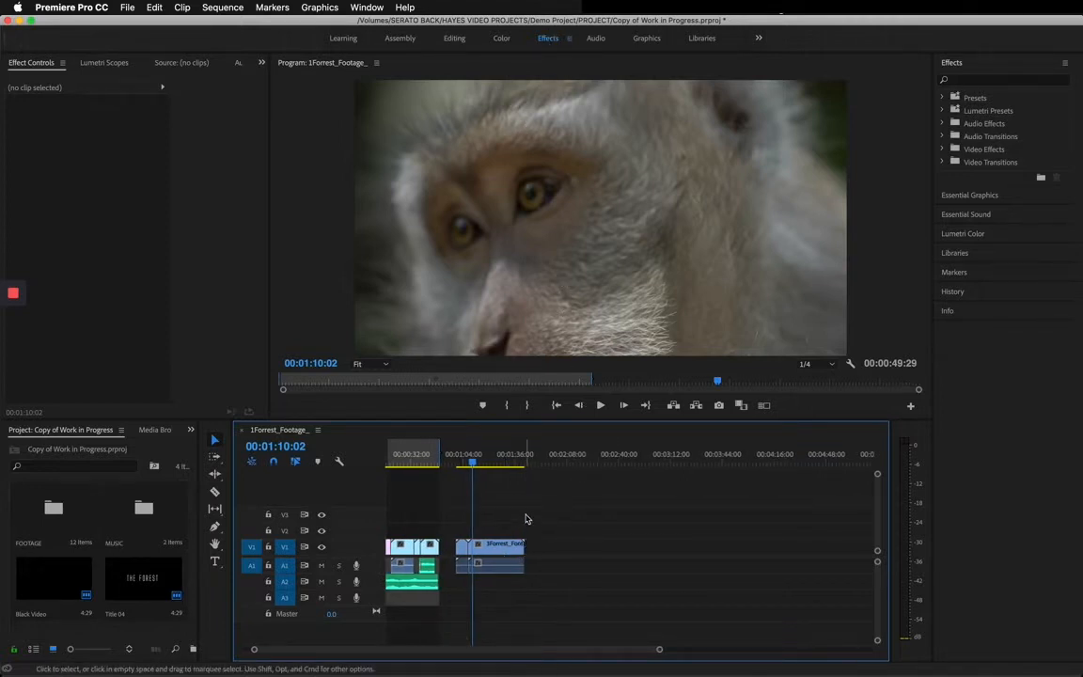
{"action": "left_click_drag", "start_coordinate": [474, 464], "coordinate": [461, 464]}
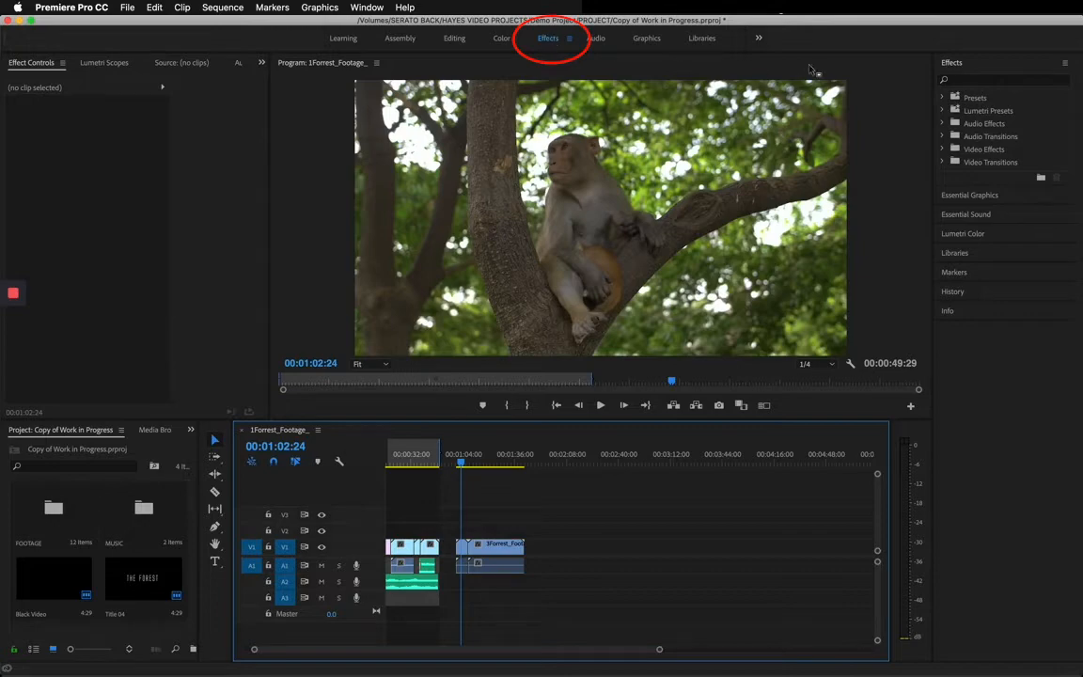
Find the Crop effect and apply it to both the 2Forrest_Footage and 3Forrest_Footage monkey clips on V1.
{"action": "left_click", "coordinate": [965, 81]}
{"action": "type", "text": "crop"}
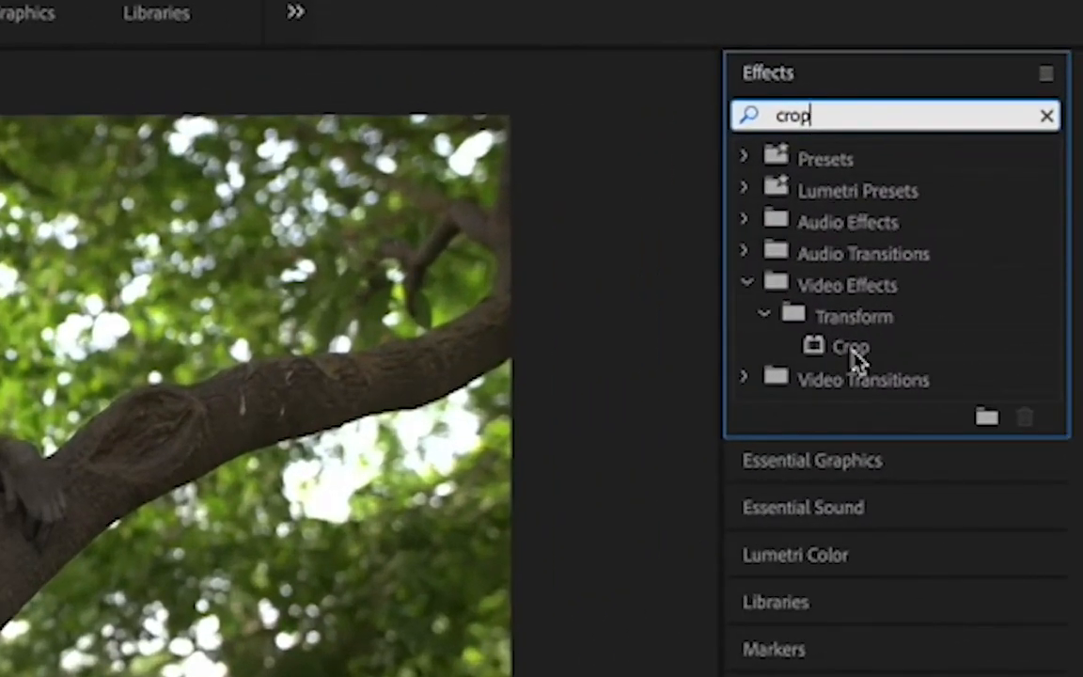
{"action": "left_click", "coordinate": [852, 354]}
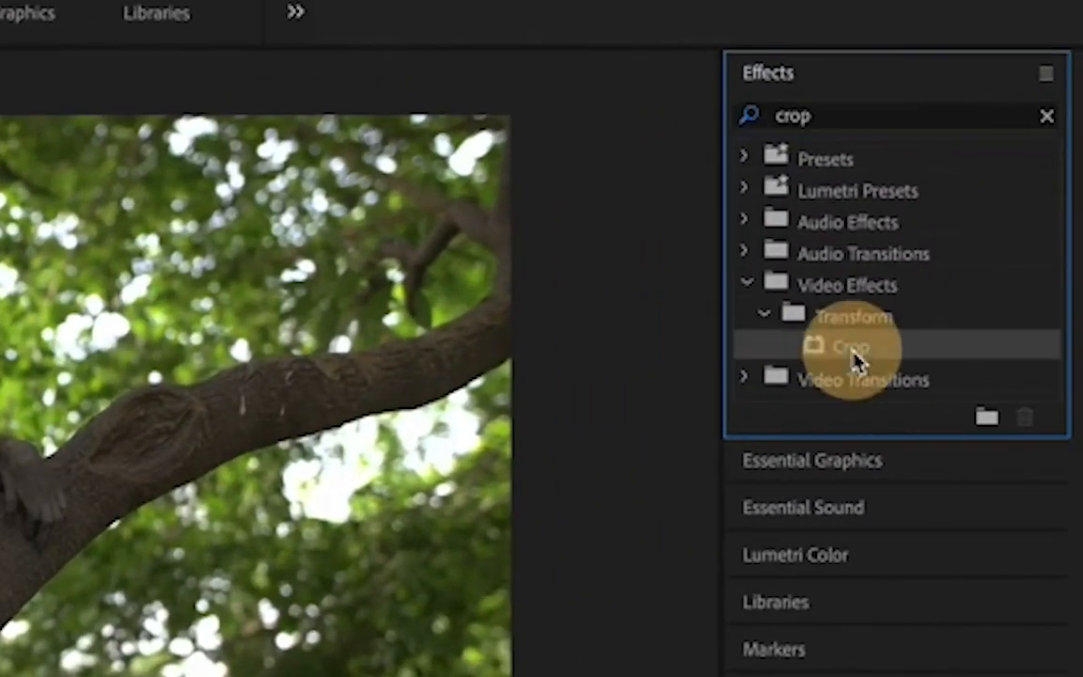
{"action": "left_click_drag", "start_coordinate": [817, 365], "coordinate": [473, 546]}
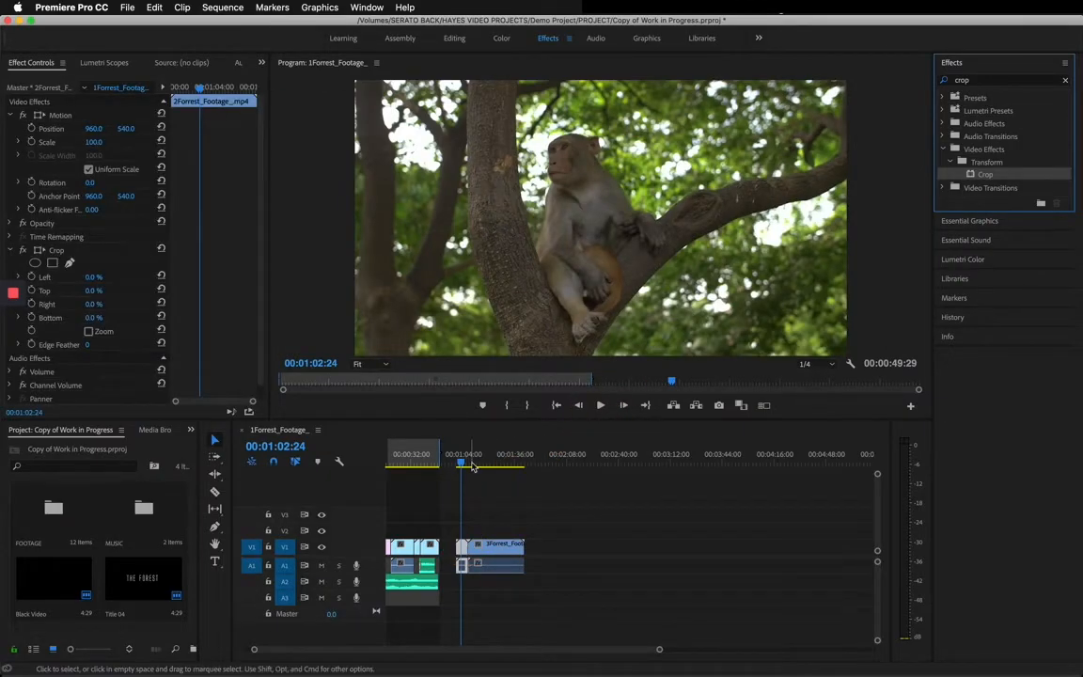
{"action": "left_click_drag", "start_coordinate": [473, 467], "coordinate": [497, 455]}
{"action": "left_click", "coordinate": [502, 554]}
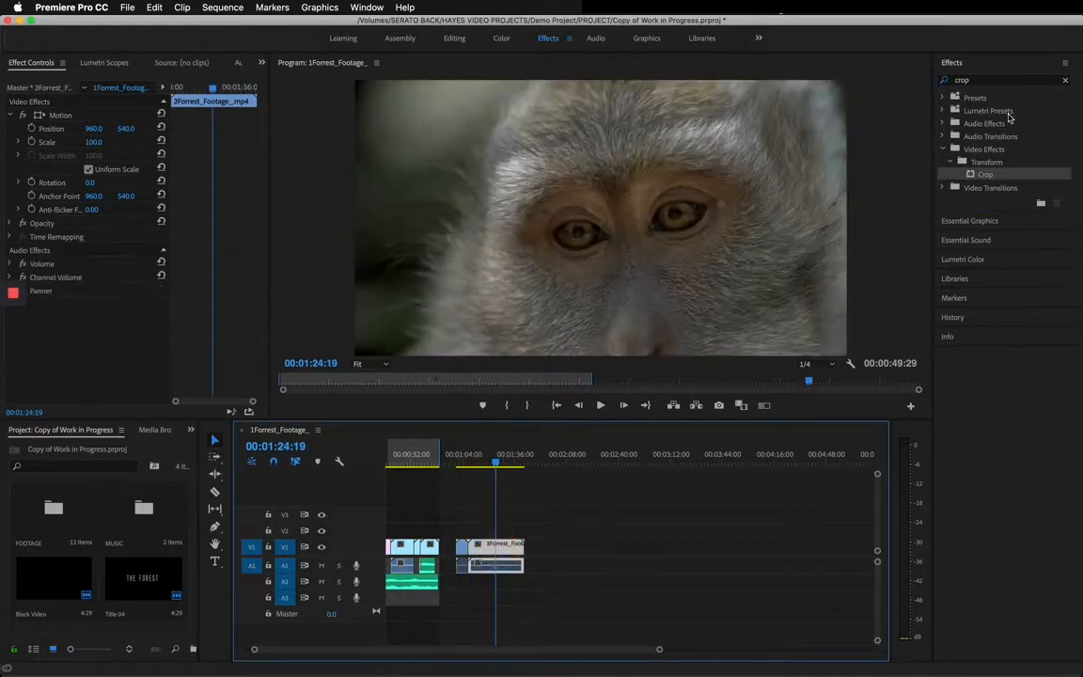
{"action": "left_click_drag", "start_coordinate": [966, 179], "coordinate": [510, 549]}
{"action": "left_click", "coordinate": [472, 485]}
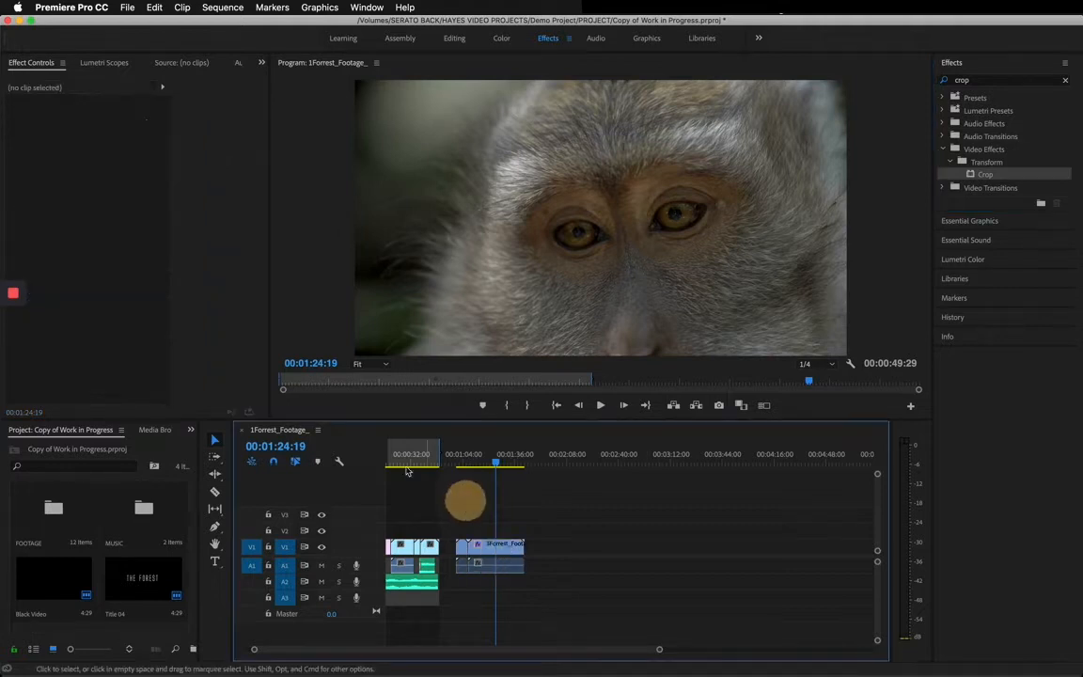
Widen the Effect Controls and tools areas, and collapse the Motion and Crop settings of the 2Forrest_Footage clip.
{"action": "left_click_drag", "start_coordinate": [268, 205], "coordinate": [324, 205]}
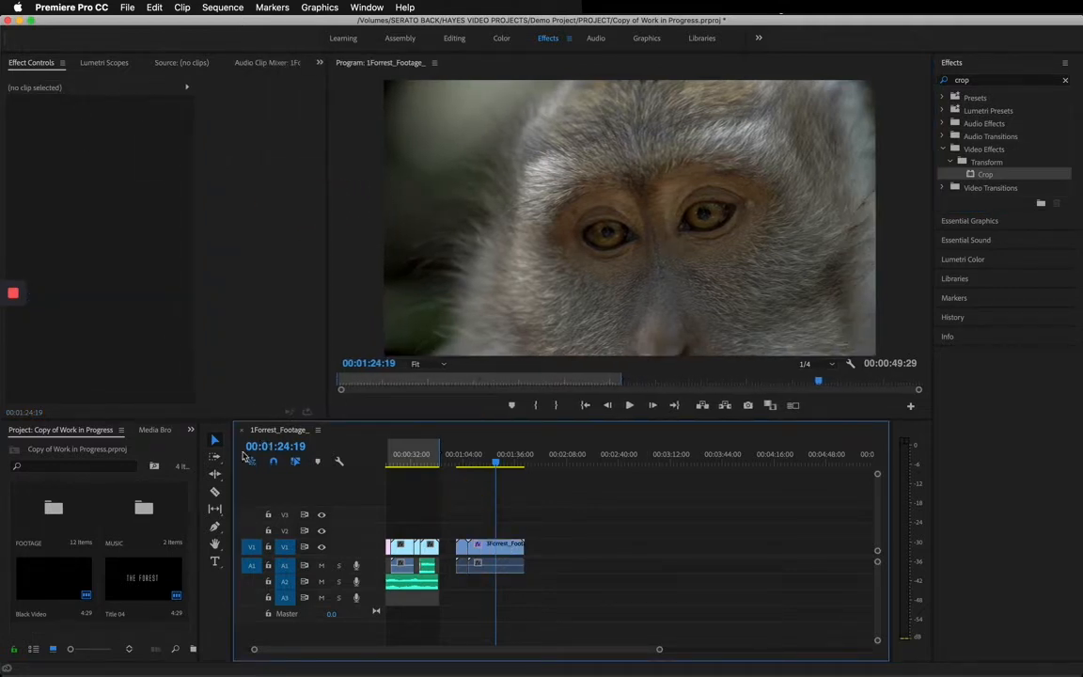
{"action": "left_click_drag", "start_coordinate": [232, 462], "coordinate": [326, 457]}
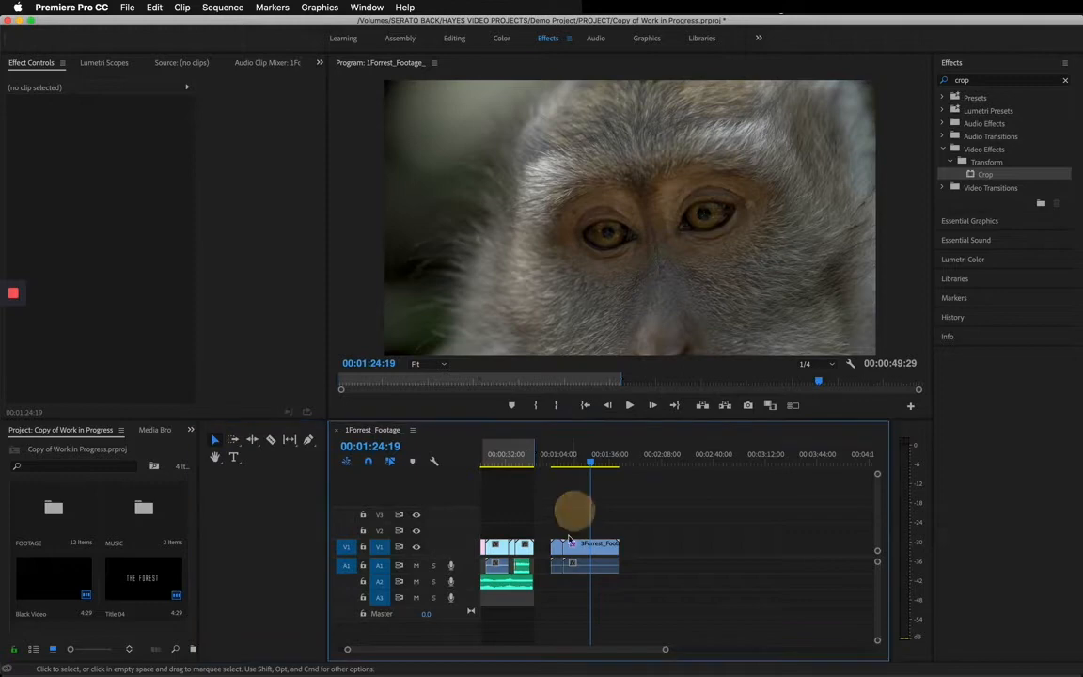
{"action": "left_click", "coordinate": [559, 548]}
{"action": "left_click", "coordinate": [558, 457]}
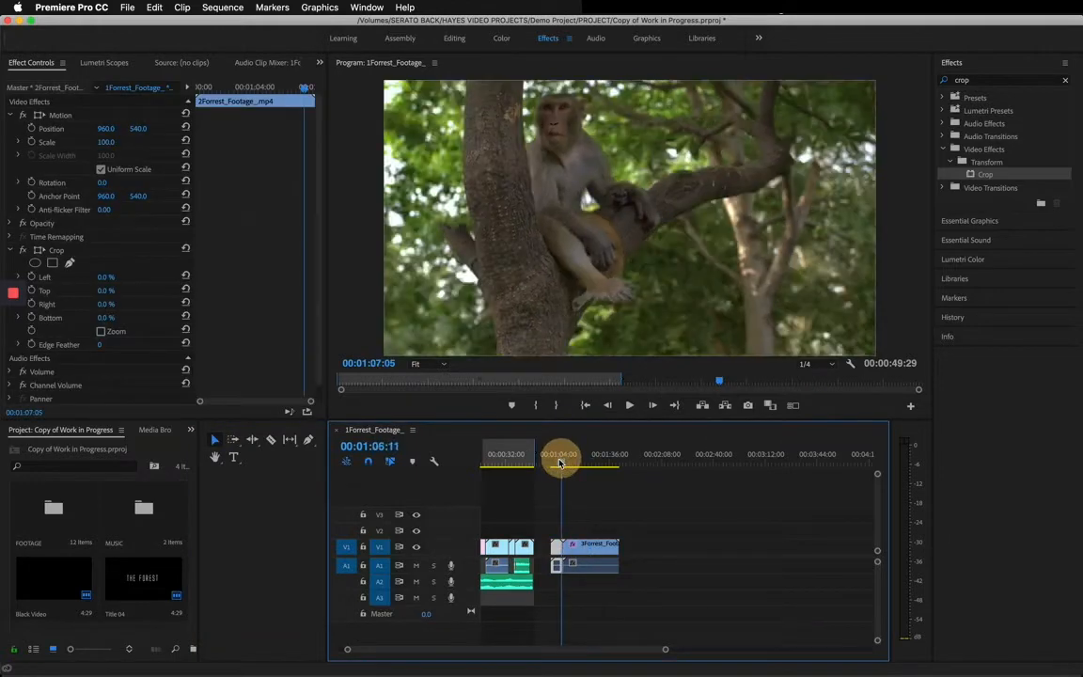
{"action": "left_click", "coordinate": [14, 119]}
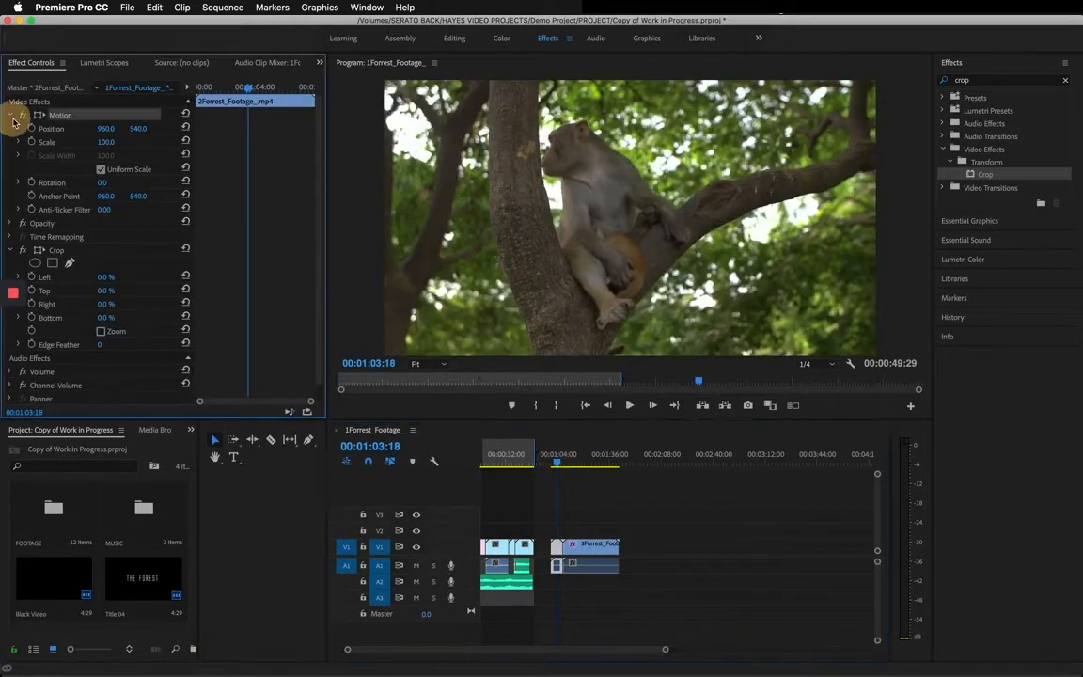
{"action": "left_click", "coordinate": [12, 114]}
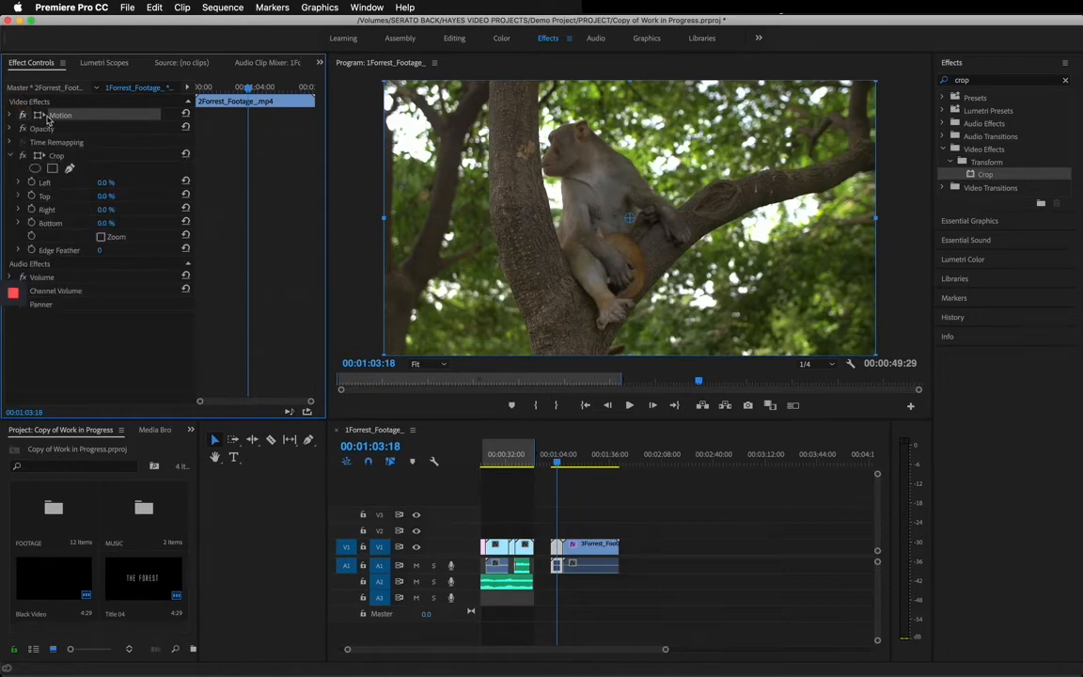
{"action": "left_click", "coordinate": [10, 155]}
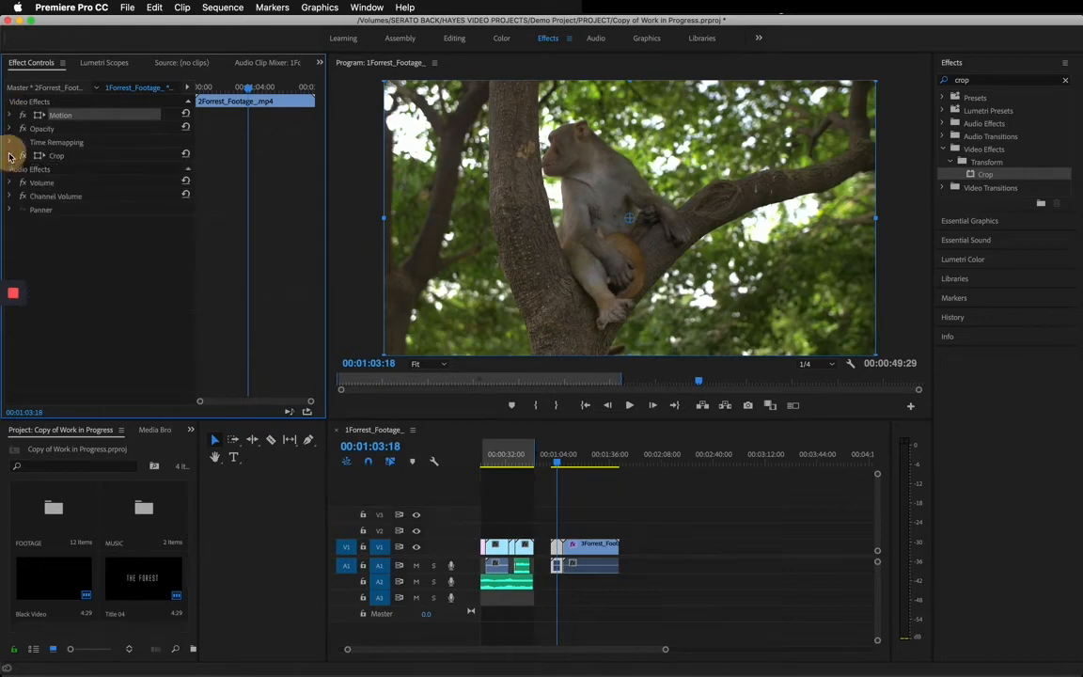
Check the applied Crop effect on the 3Forrest_Footage clip and on the 2Forrest_Footage clip.
{"action": "left_click", "coordinate": [581, 454]}
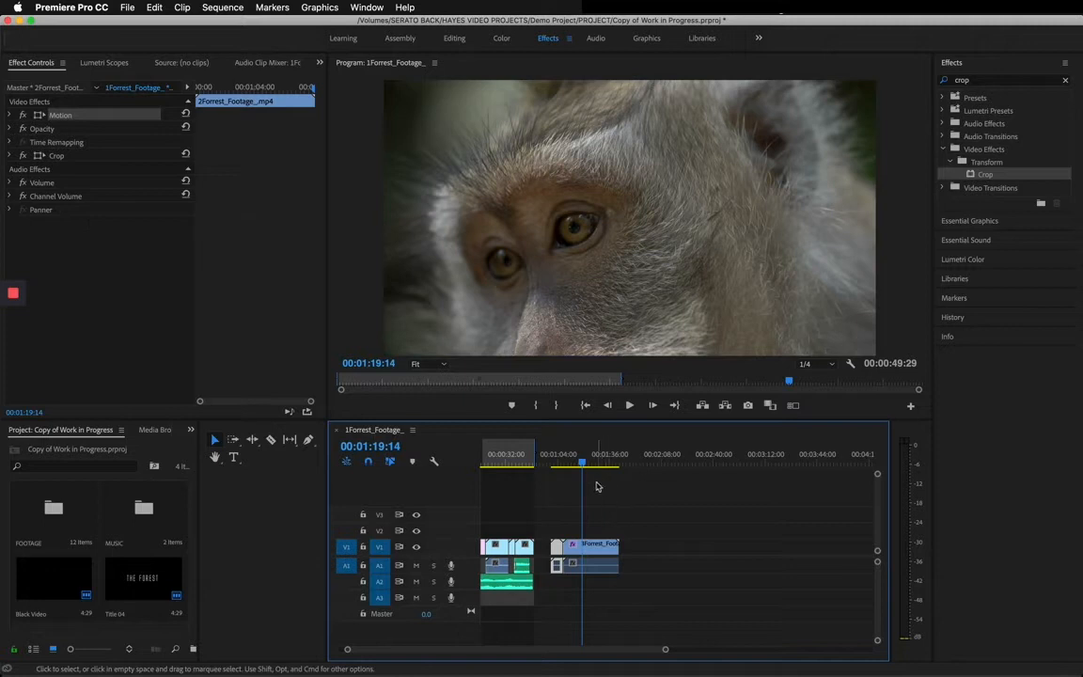
{"action": "left_click", "coordinate": [613, 529]}
{"action": "left_click", "coordinate": [612, 568]}
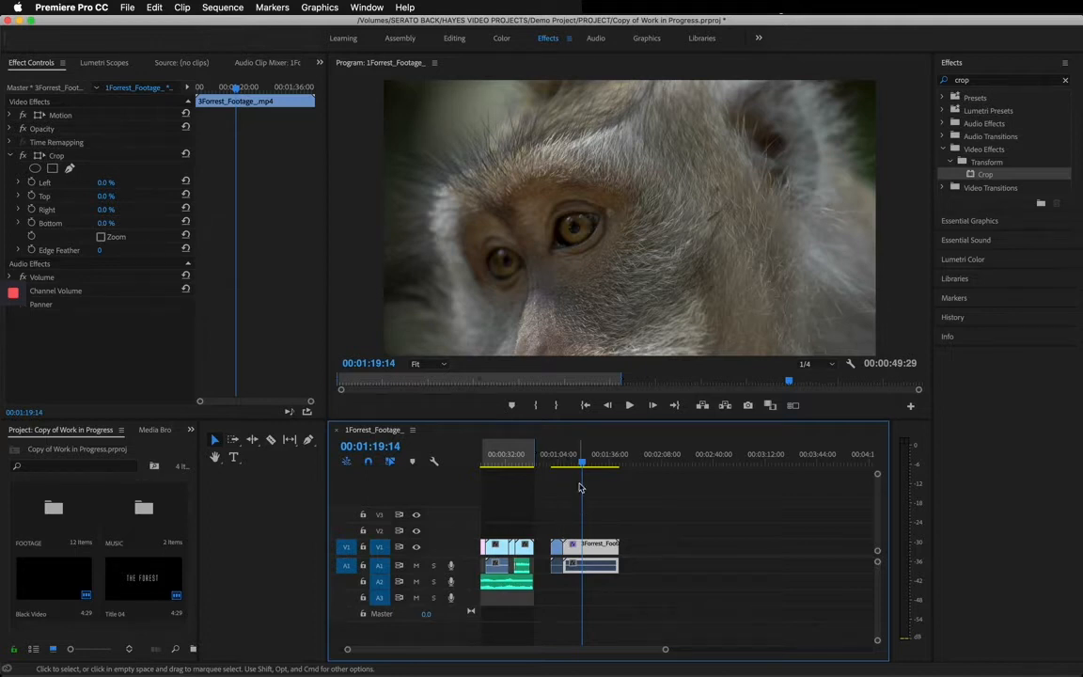
{"action": "left_click", "coordinate": [556, 544]}
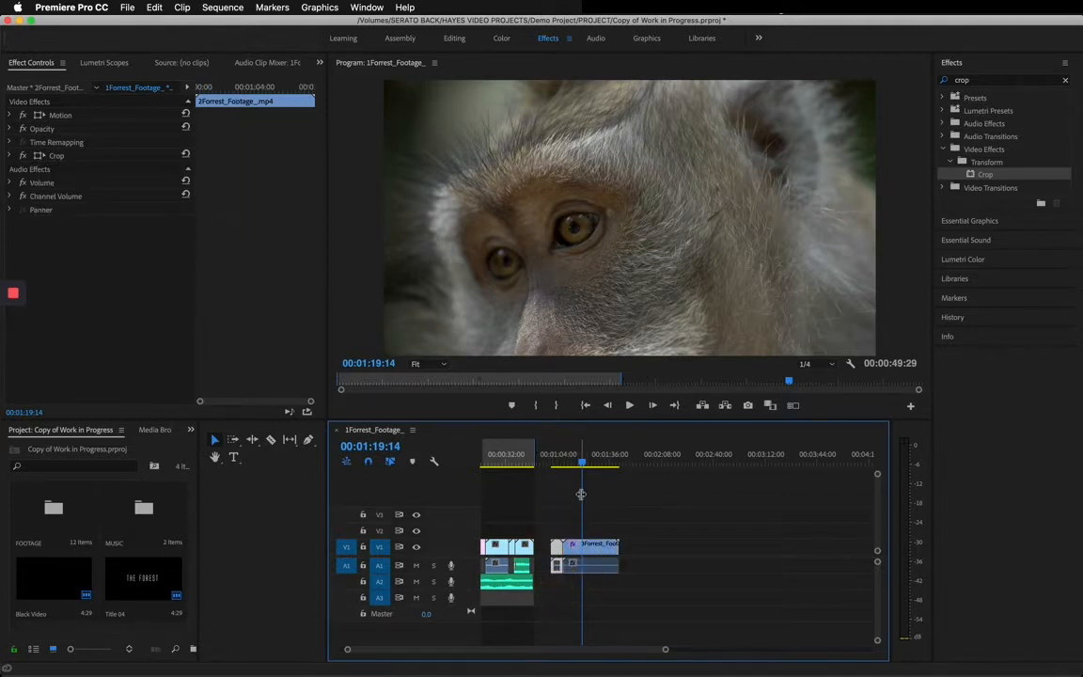
With the playhead over the 2Forrest_Footage clip, set its position to 467, 541 and its scale to 106.
{"action": "left_click_drag", "start_coordinate": [583, 470], "coordinate": [556, 466]}
{"action": "left_click", "coordinate": [554, 569]}
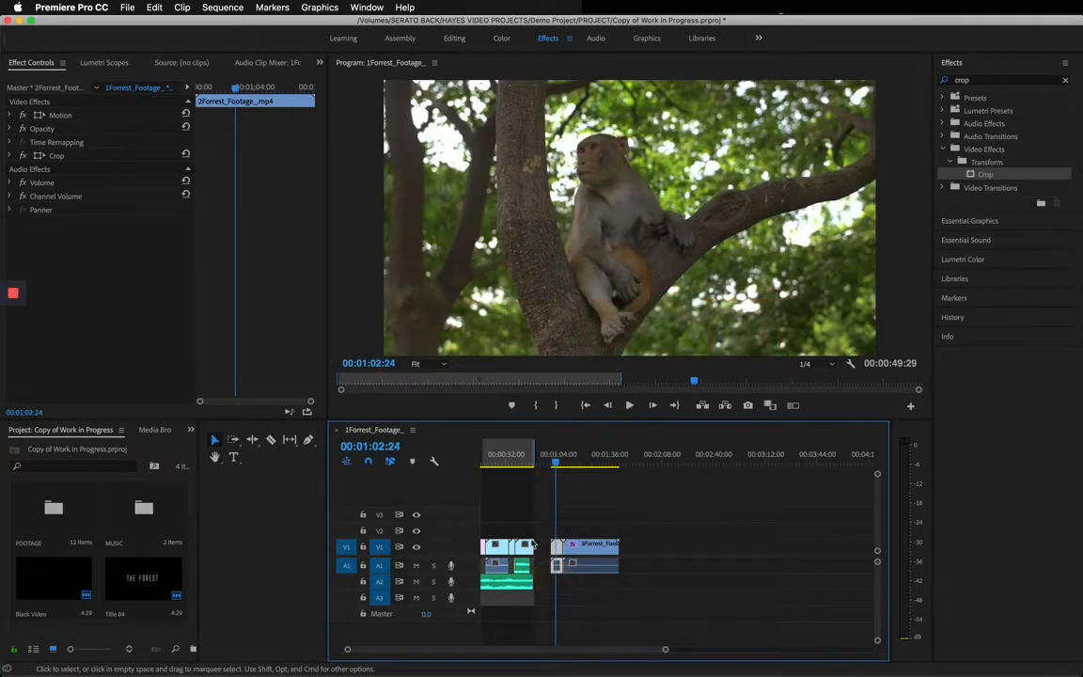
{"action": "left_click", "coordinate": [9, 115]}
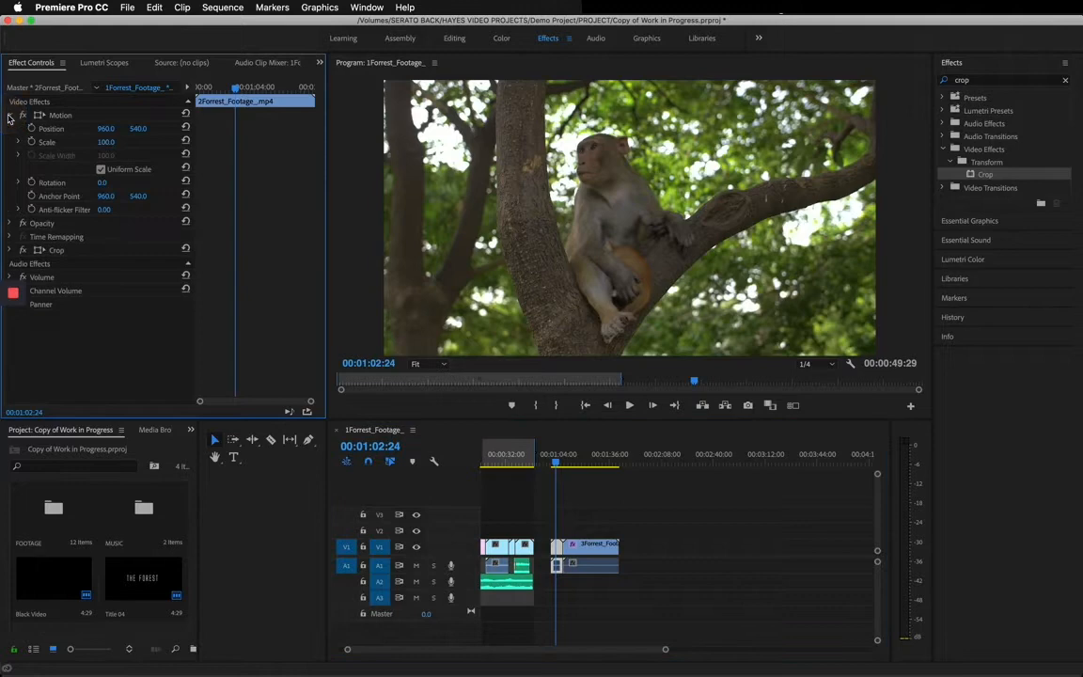
{"action": "left_click_drag", "start_coordinate": [106, 132], "coordinate": [109, 129]}
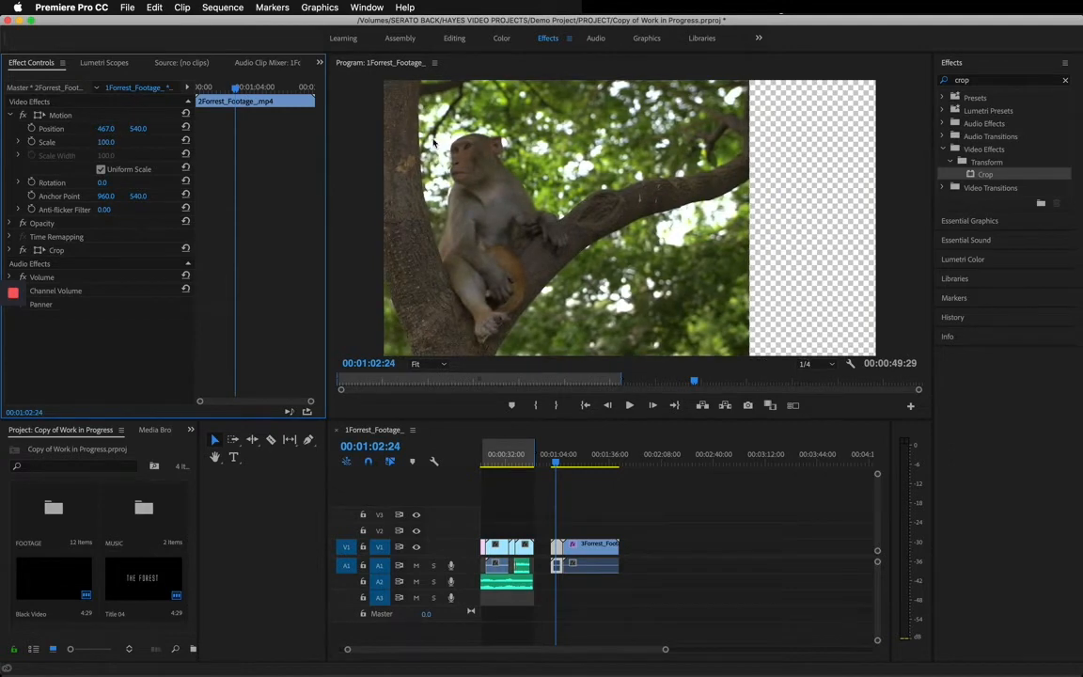
{"action": "left_click_drag", "start_coordinate": [137, 133], "coordinate": [110, 142]}
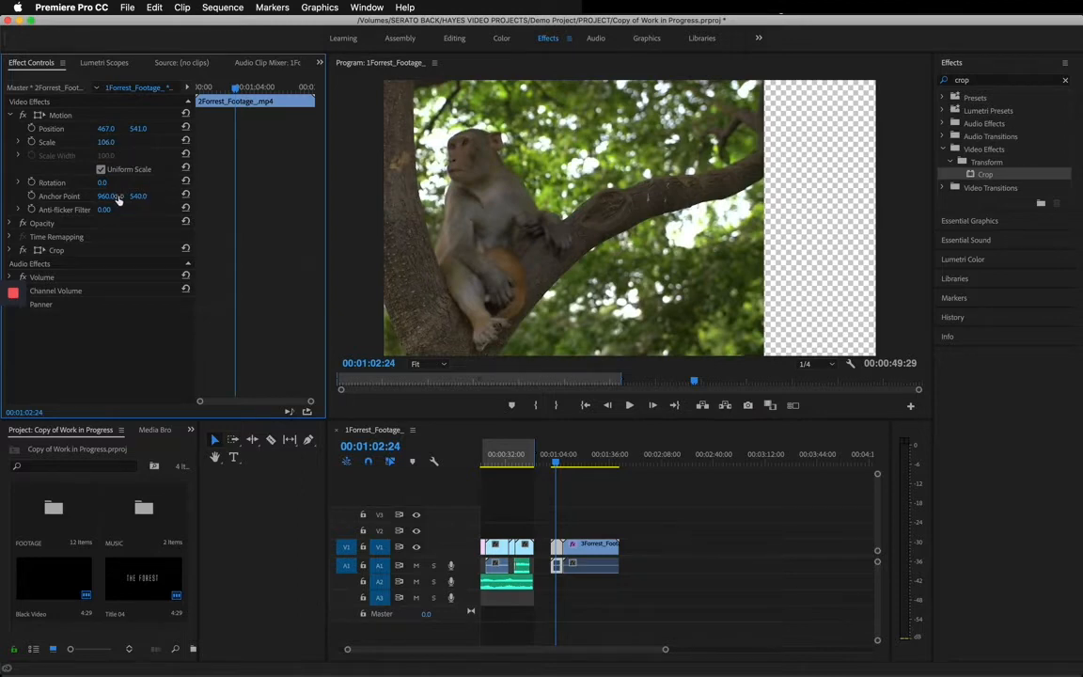
{"action": "left_click_drag", "start_coordinate": [103, 182], "coordinate": [117, 188]}
Crop the right side of the 2Forrest_Footage clip by 21%.
{"action": "left_click", "coordinate": [10, 250]}
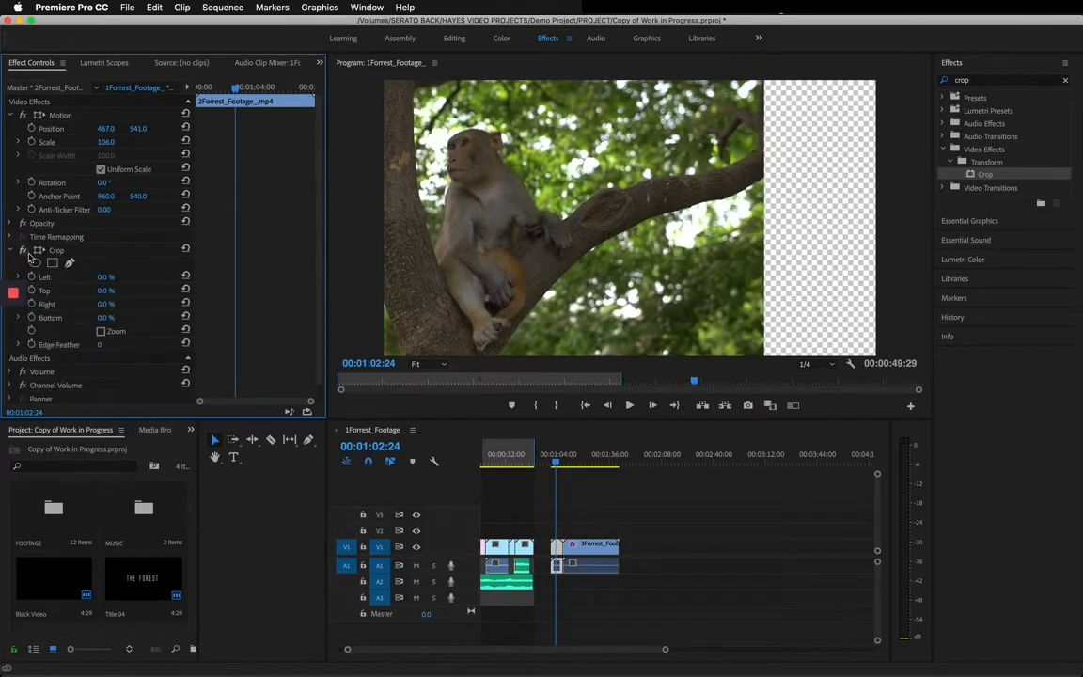
{"action": "left_click", "coordinate": [106, 277]}
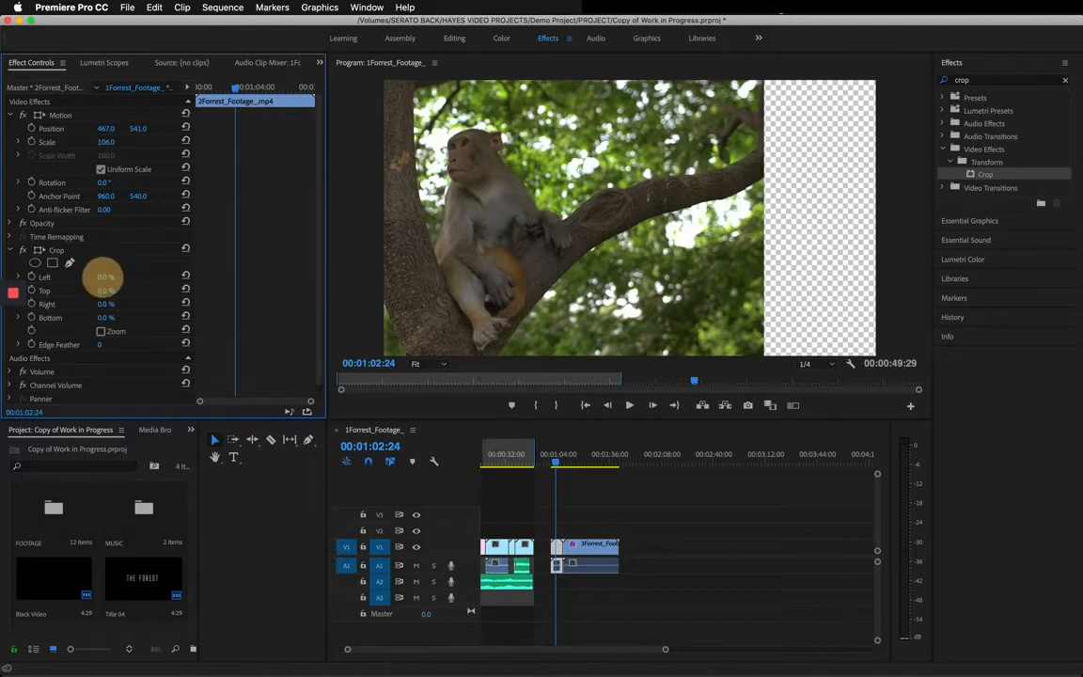
{"action": "left_click_drag", "start_coordinate": [100, 303], "coordinate": [99, 302]}
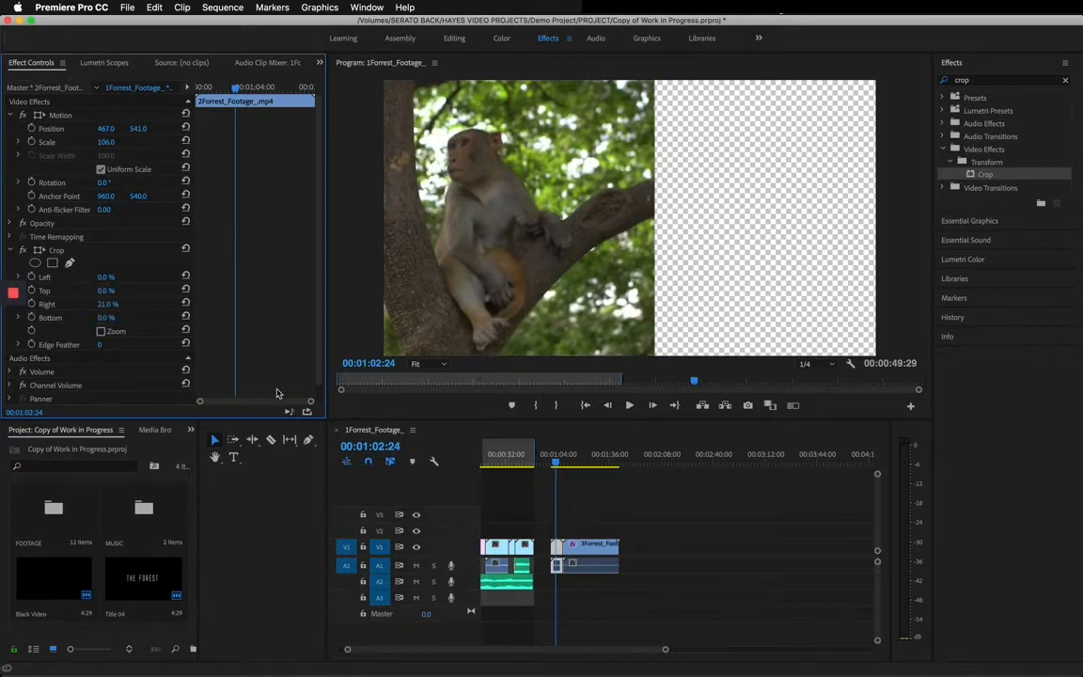
{"action": "left_click", "coordinate": [551, 460]}
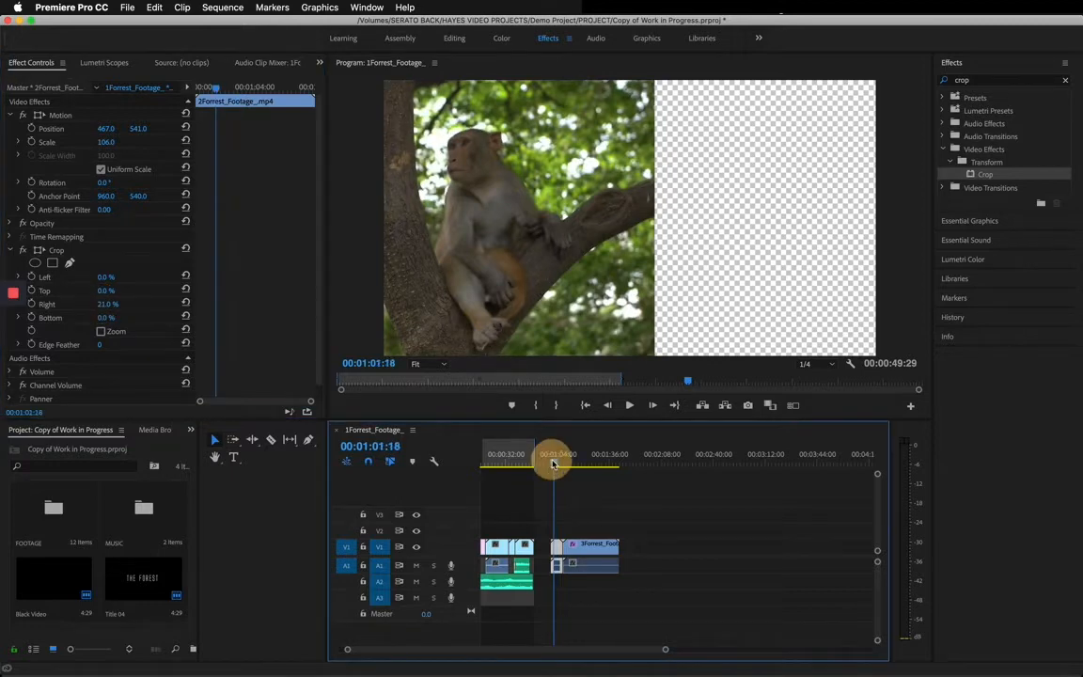
Move the 3Forrest_Footage video up to track V2, and unlink and delete its audio.
{"action": "left_click", "coordinate": [597, 572]}
{"action": "left_click_drag", "start_coordinate": [592, 546], "coordinate": [592, 529]}
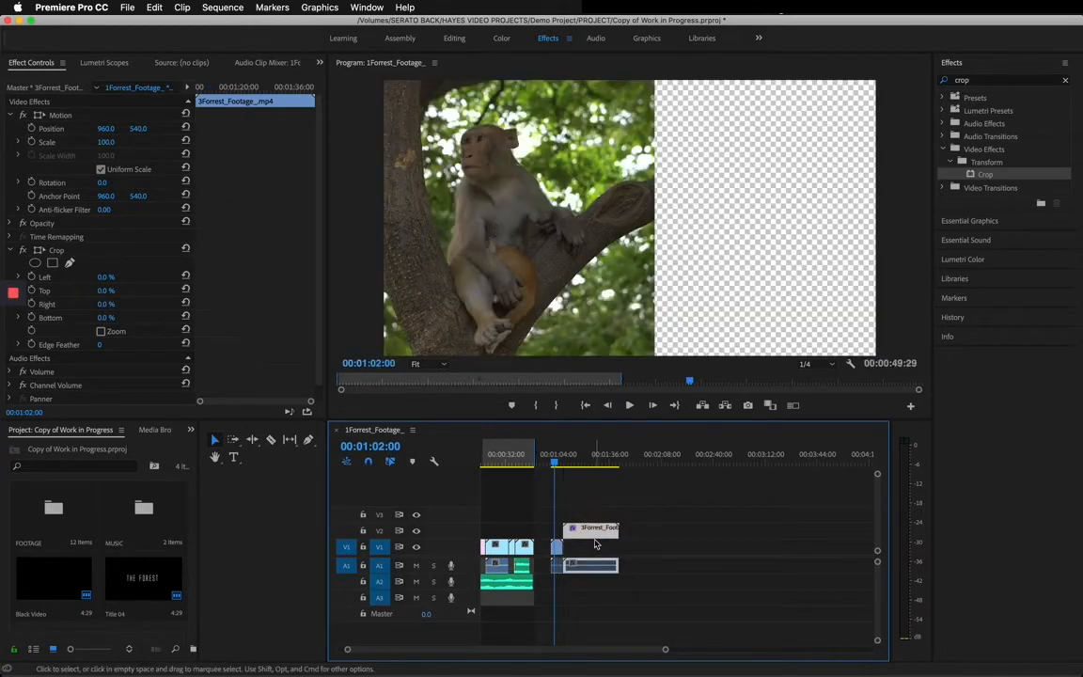
{"action": "right_click", "coordinate": [605, 528]}
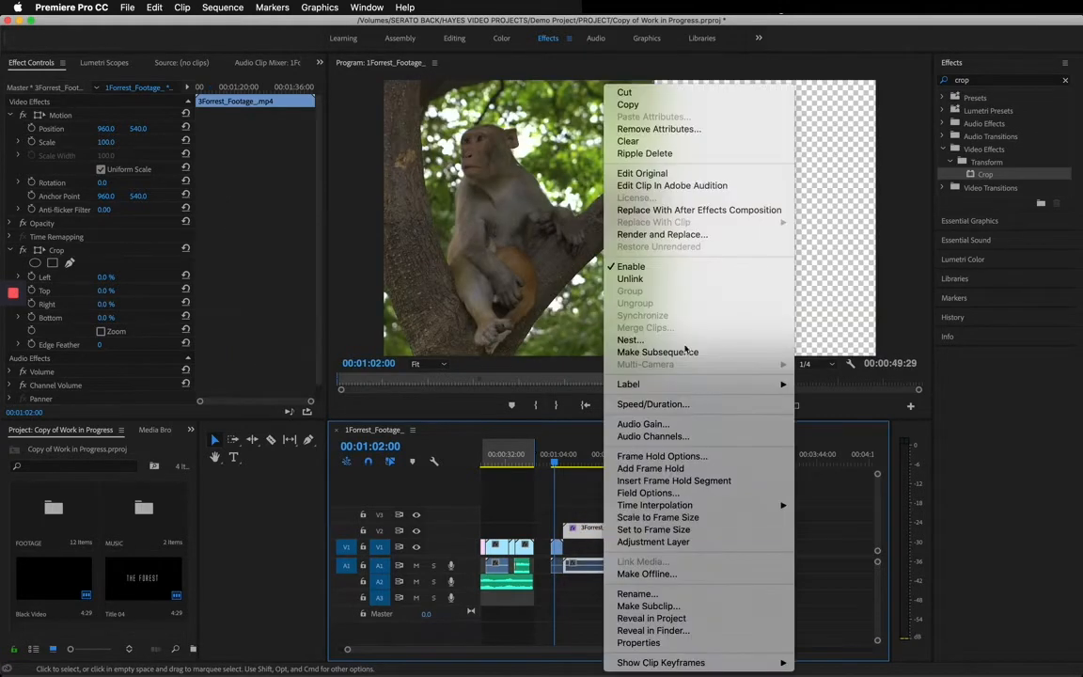
{"action": "left_click", "coordinate": [645, 279]}
{"action": "left_click", "coordinate": [623, 562]}
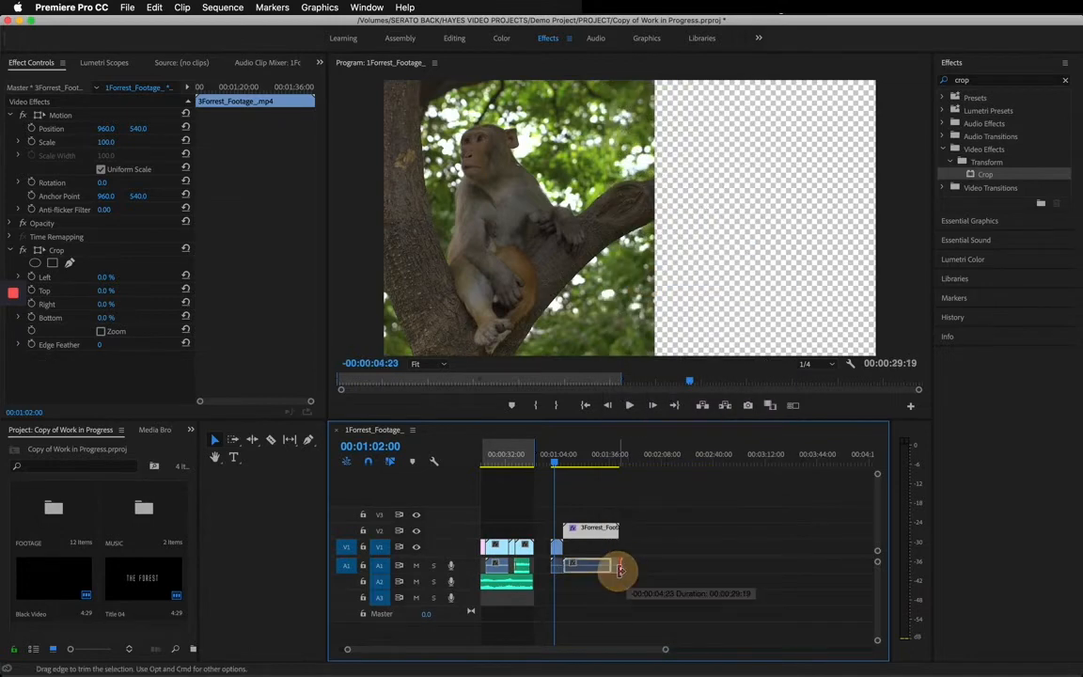
{"action": "left_click", "coordinate": [591, 564]}
{"action": "key", "text": "Delete"}
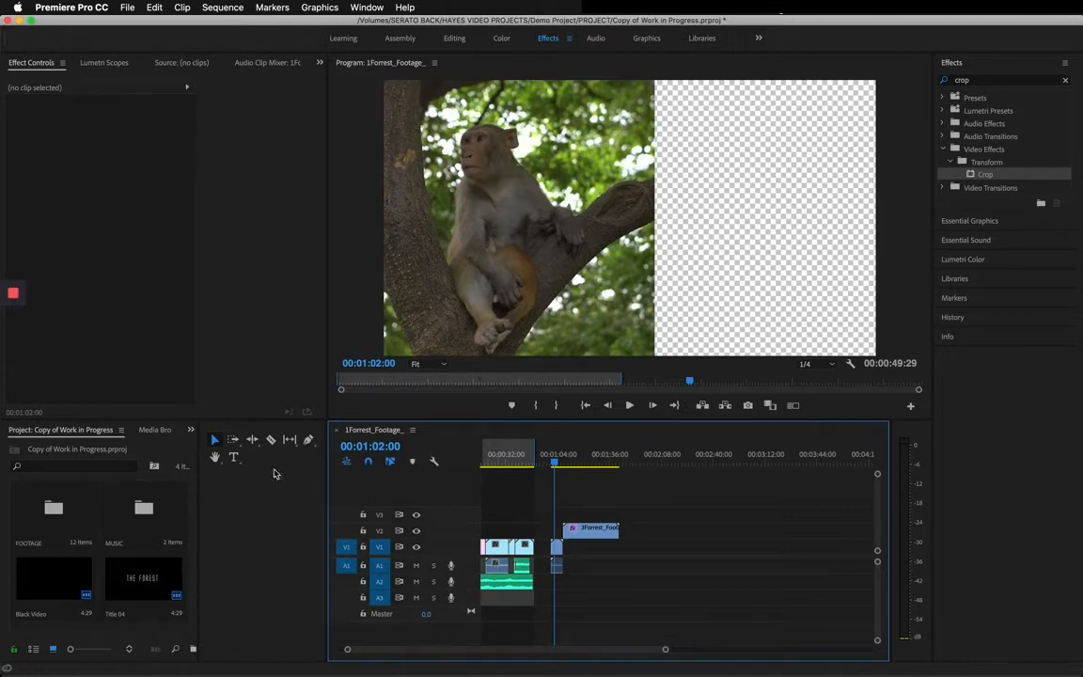
Align the start of the 3Forrest_Footage clip on V2 with the start of the 2Forrest_Footage clip beneath it.
{"action": "key", "text": "z"}
{"action": "left_click_drag", "start_coordinate": [546, 504], "coordinate": [648, 592]}
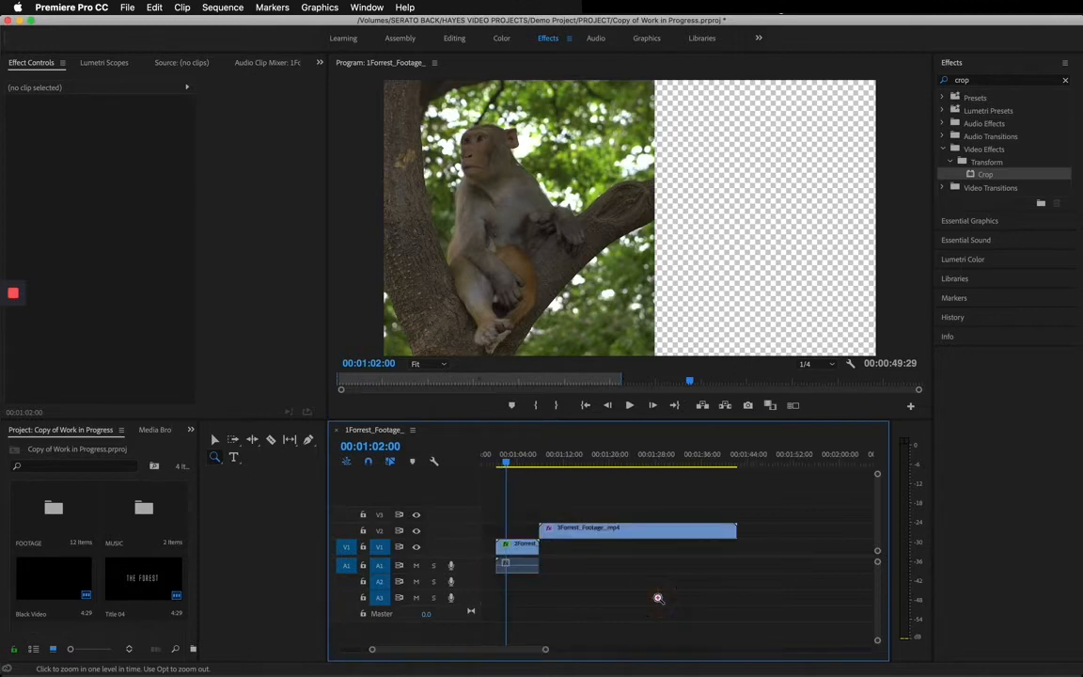
{"action": "key", "text": "v"}
{"action": "left_click_drag", "start_coordinate": [573, 533], "coordinate": [542, 541]}
{"action": "left_click_drag", "start_coordinate": [506, 464], "coordinate": [508, 465]}
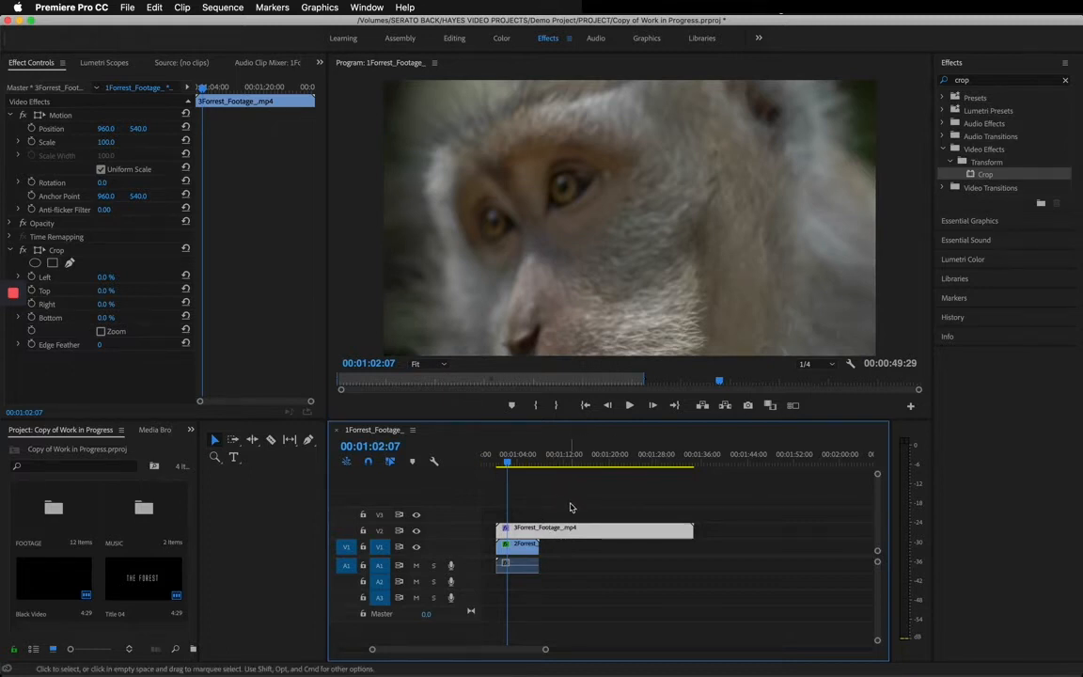
Set the horizontal position of the 3Forrest_Footage clip on V2 to 1874 for a side-by-side split screen.
{"action": "left_click", "coordinate": [503, 501]}
{"action": "left_click", "coordinate": [583, 531]}
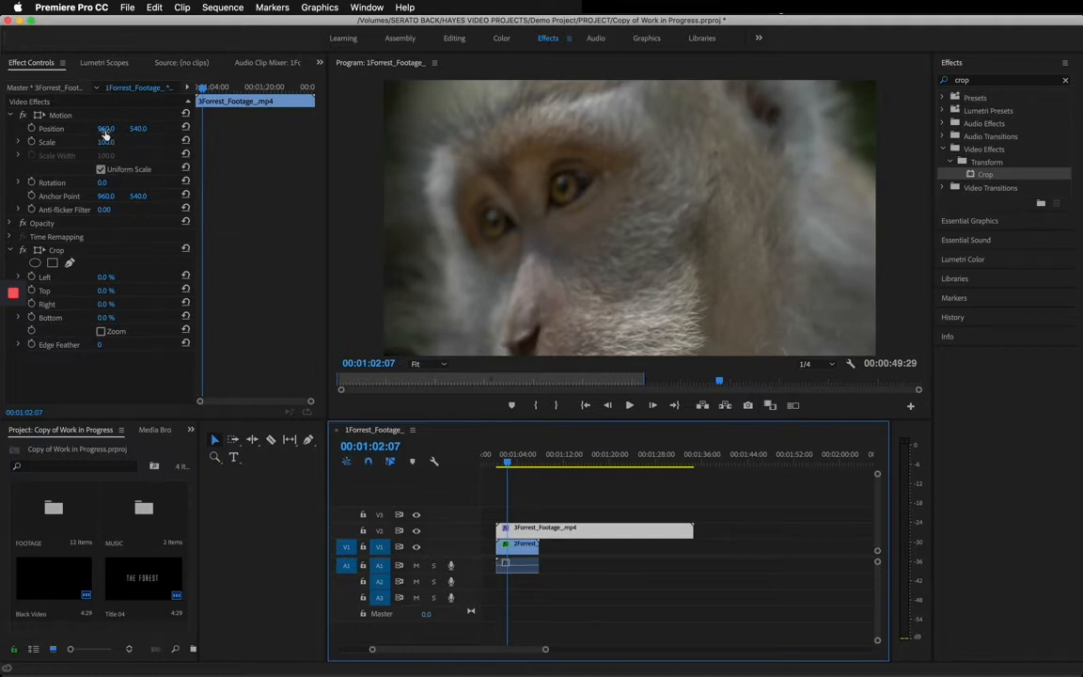
{"action": "left_click_drag", "start_coordinate": [104, 133], "coordinate": [103, 128]}
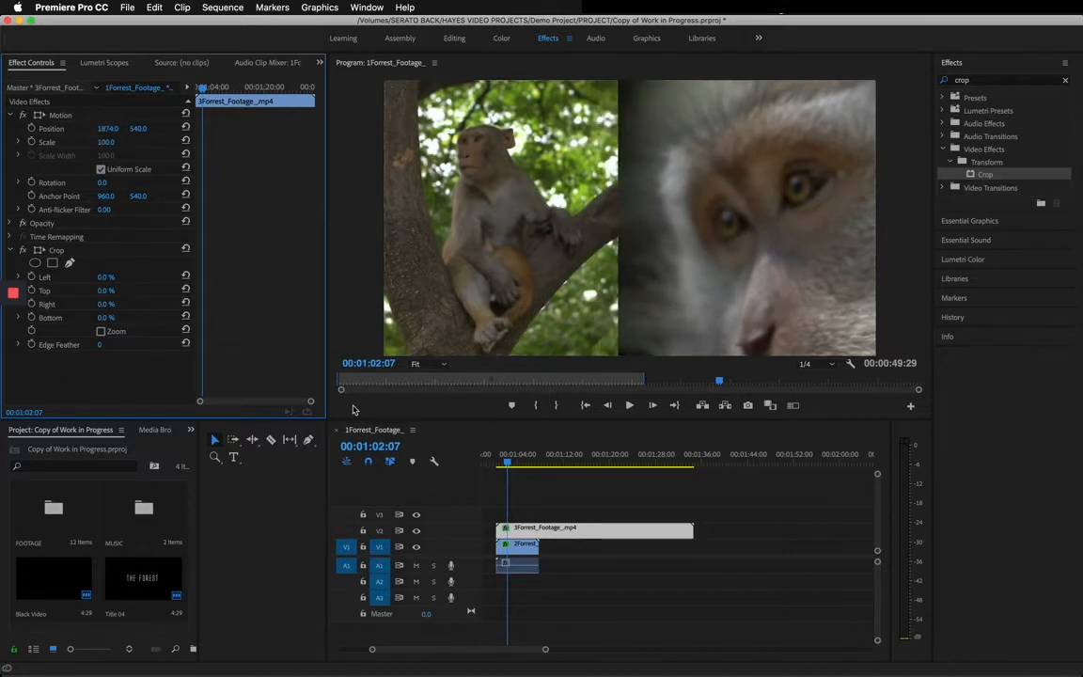
Enlarge the program monitor and play back the split screen from the start of the two stacked clips.
{"action": "left_click_drag", "start_coordinate": [349, 417], "coordinate": [364, 455]}
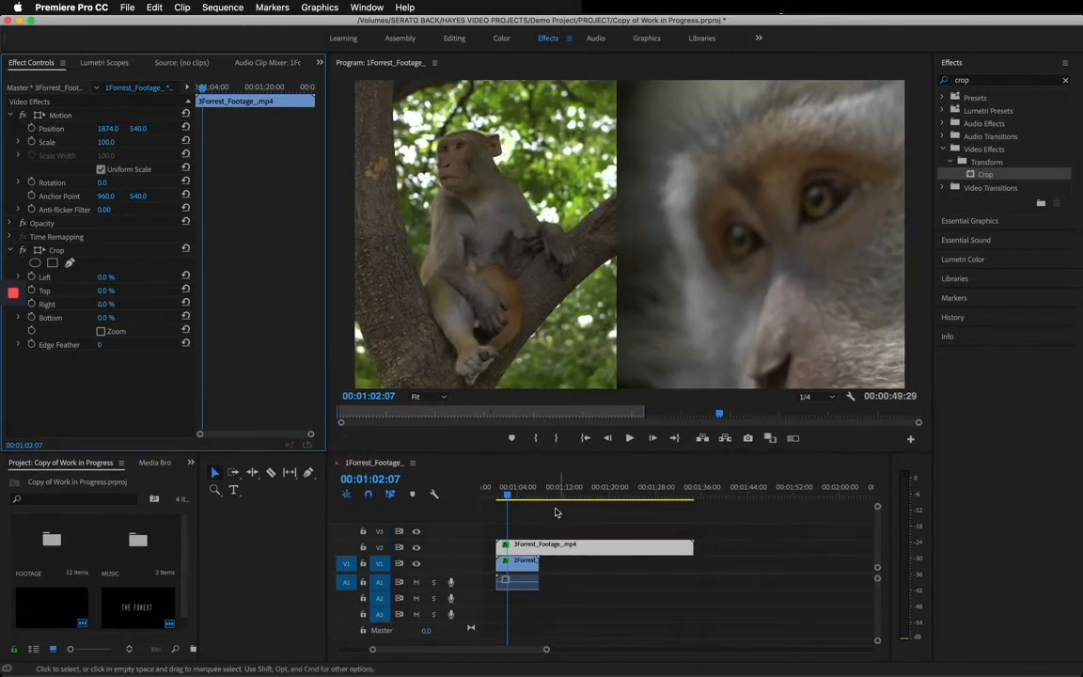
{"action": "left_click", "coordinate": [496, 493]}
{"action": "left_click_drag", "start_coordinate": [496, 493], "coordinate": [499, 494]}
{"action": "left_click", "coordinate": [629, 439]}
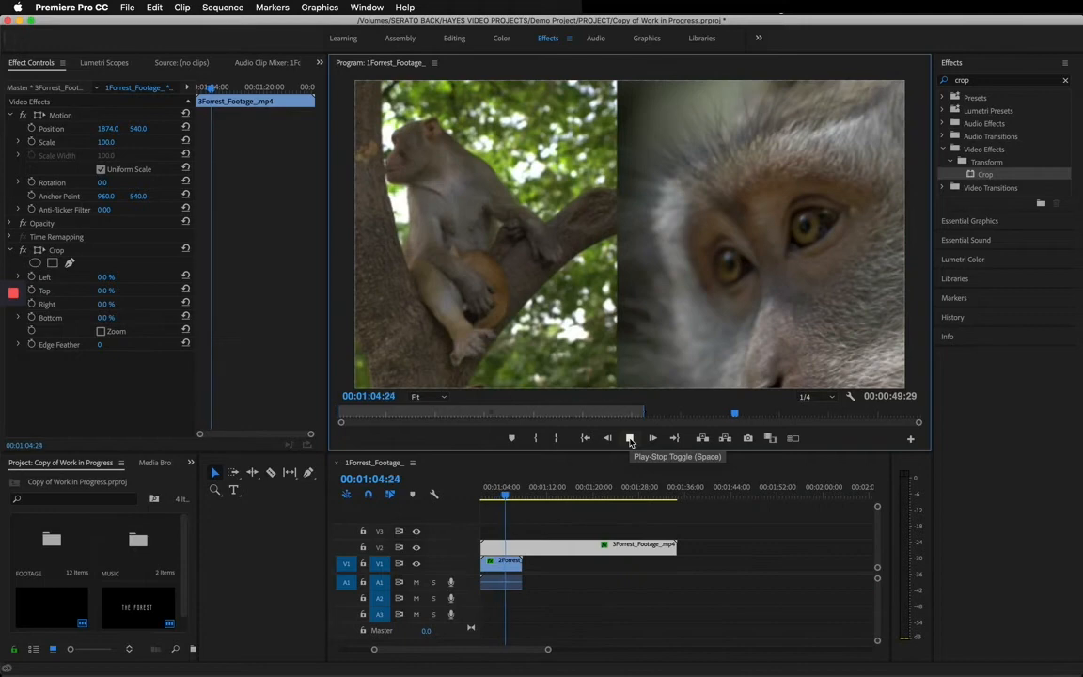
{"action": "left_click", "coordinate": [630, 439]}
{"action": "left_click_drag", "start_coordinate": [491, 490], "coordinate": [589, 503]}
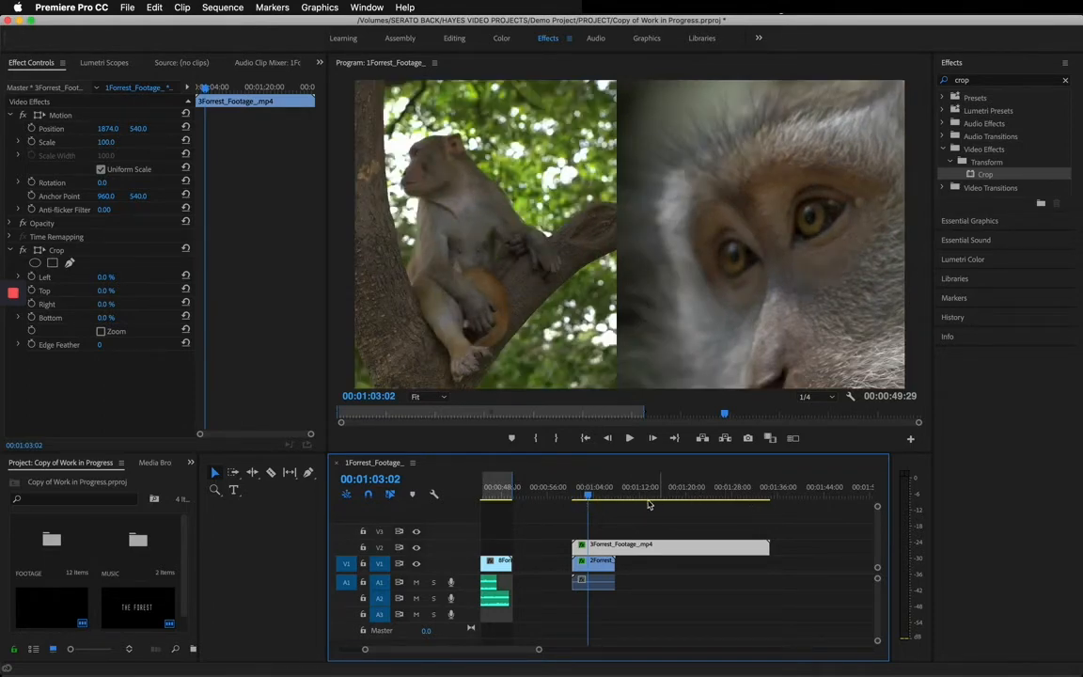
Mark the sequence's in point at the start of the stacked clips and its out point at 00:01:14:09.
{"action": "left_click", "coordinate": [573, 494]}
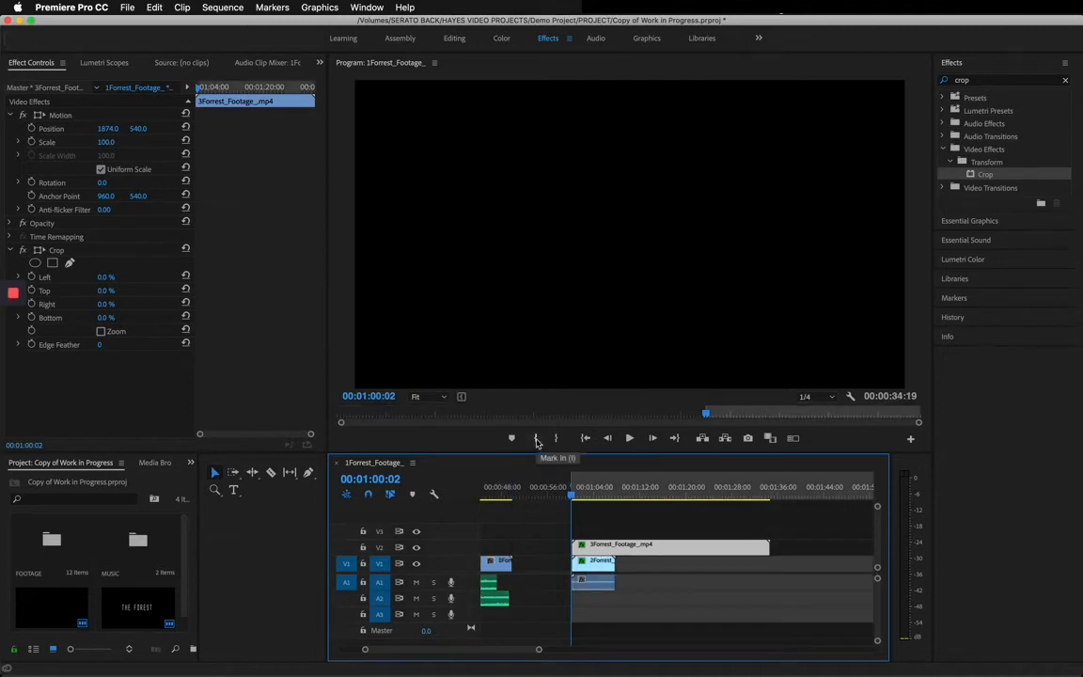
{"action": "left_click", "coordinate": [645, 494]}
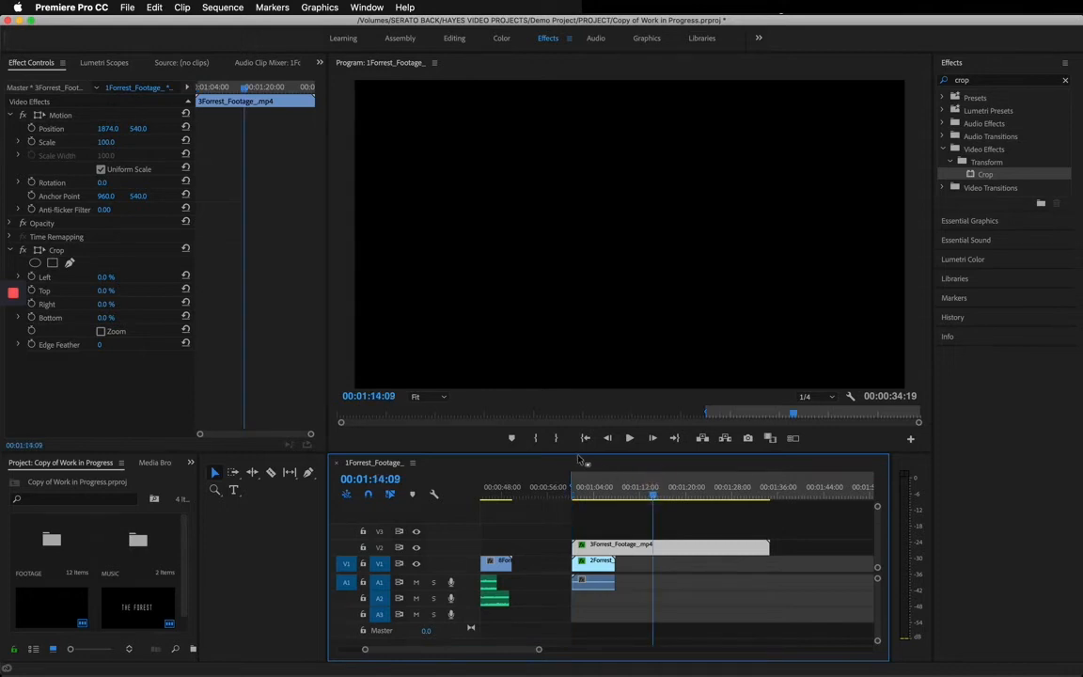
{"action": "left_click", "coordinate": [555, 442]}
Render the split-screen section between the in and out points.
{"action": "left_click", "coordinate": [604, 494]}
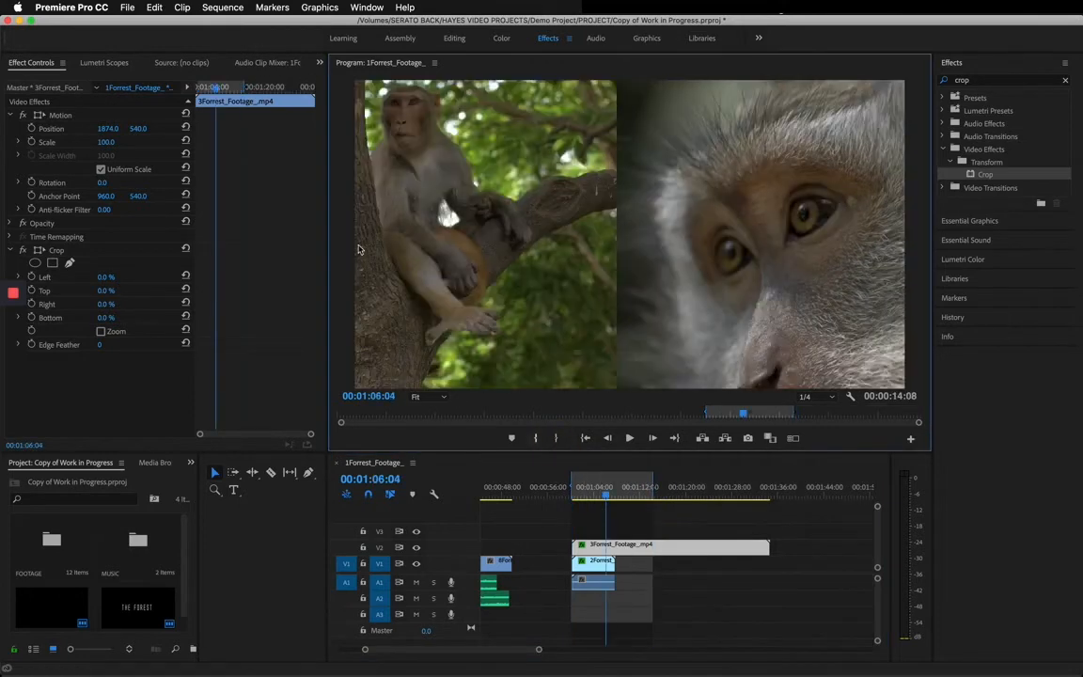
{"action": "left_click", "coordinate": [222, 8]}
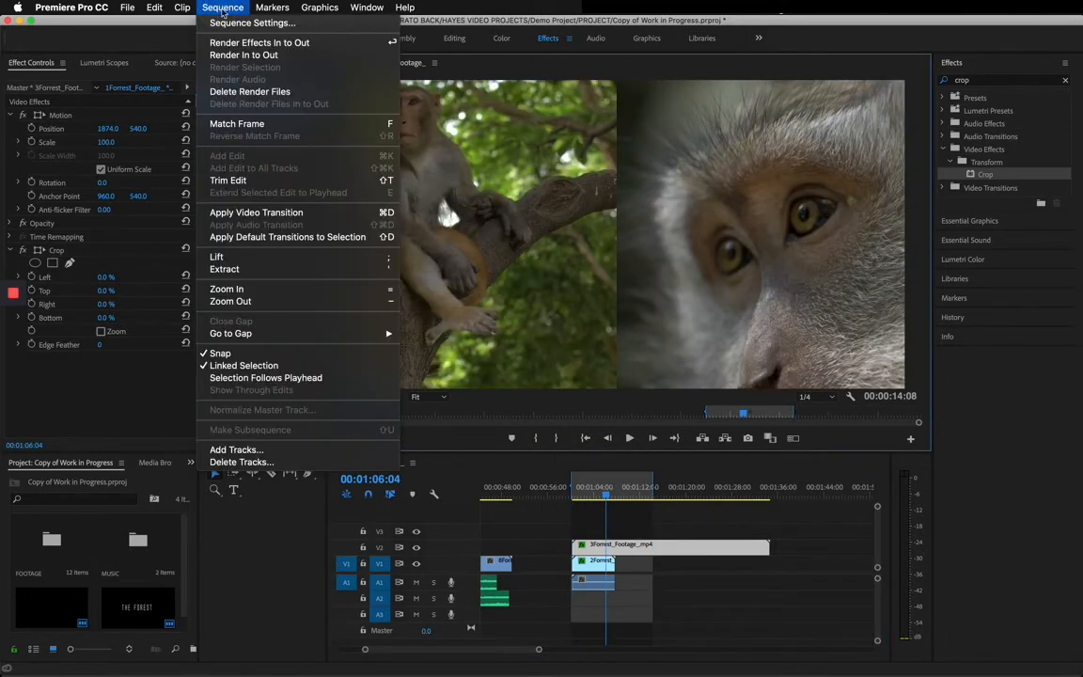
{"action": "left_click", "coordinate": [276, 55]}
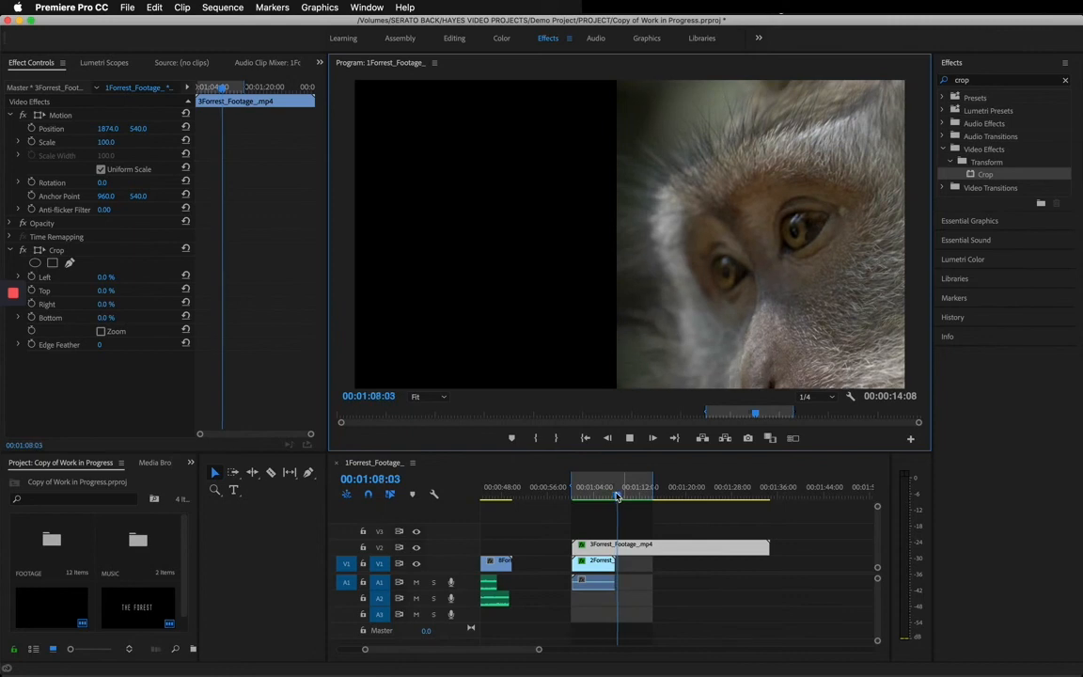
Play back the rendered section past the end of the 2Forrest_Footage clip to check the split screen.
{"action": "key", "text": "space"}
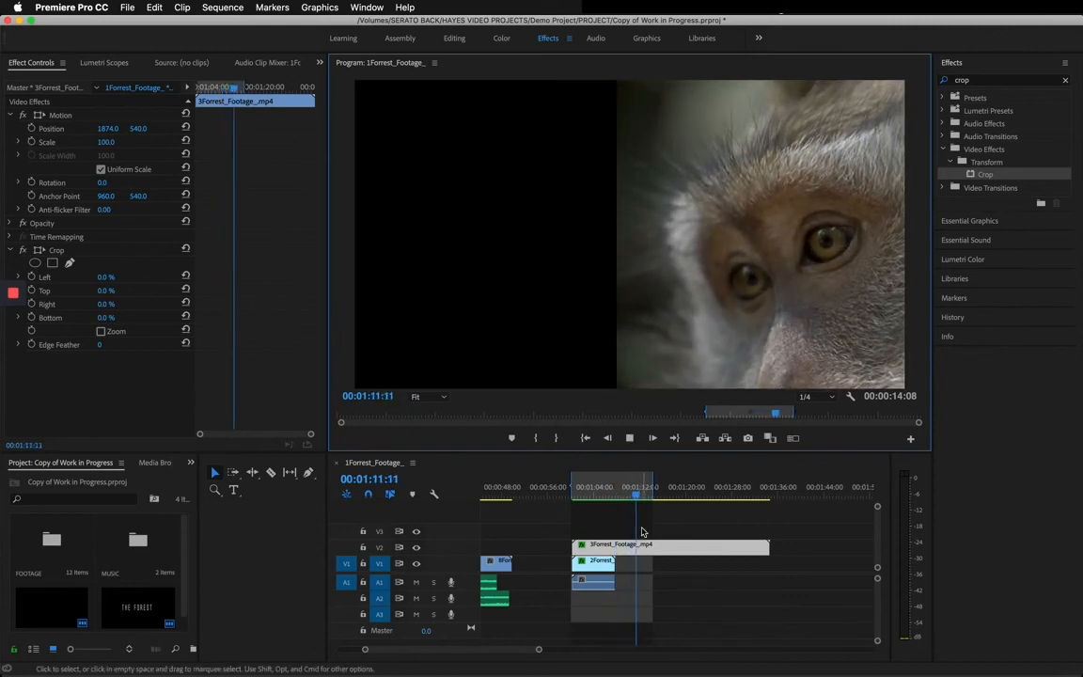
{"action": "left_click", "coordinate": [605, 491]}
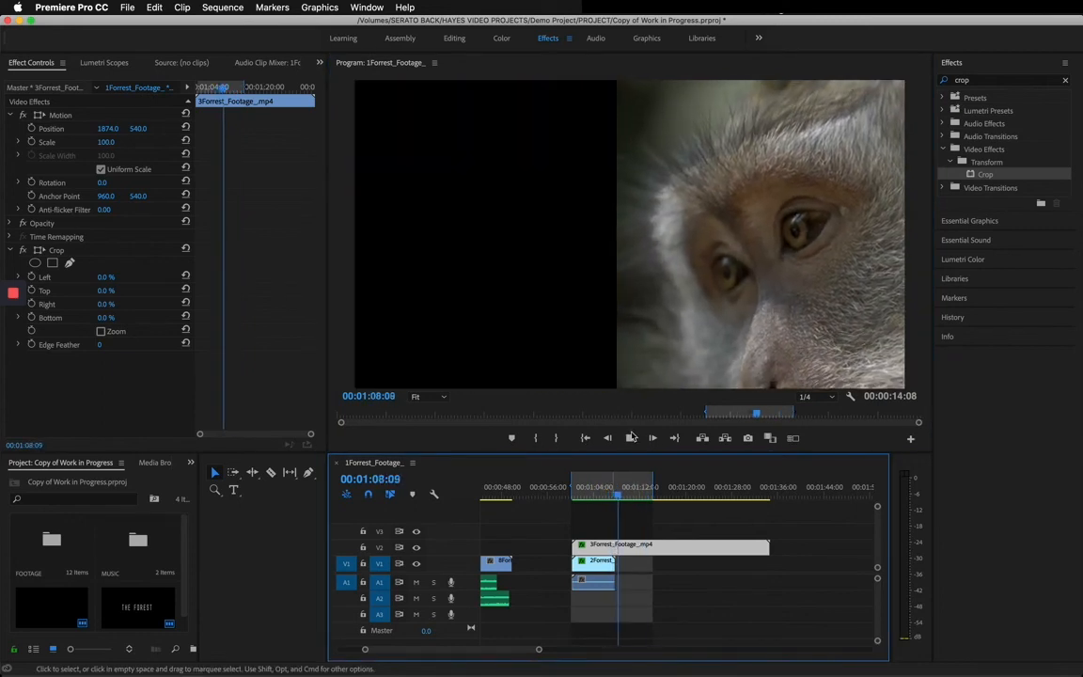
{"action": "left_click", "coordinate": [630, 438]}
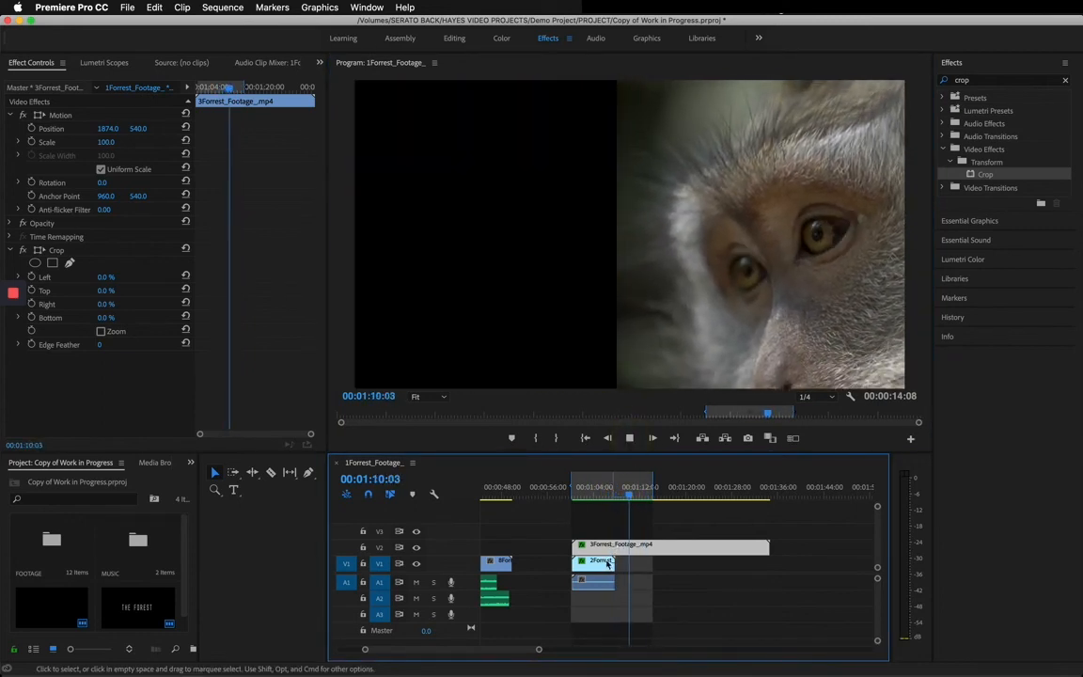
{"action": "left_click", "coordinate": [615, 567]}
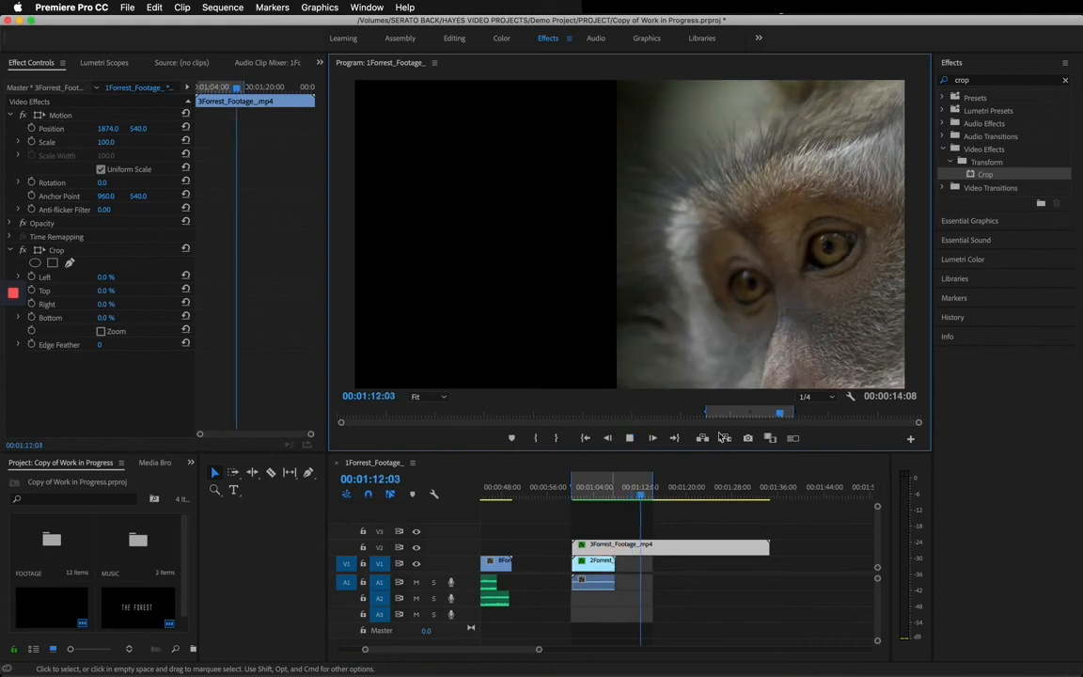
{"action": "left_click", "coordinate": [630, 438]}
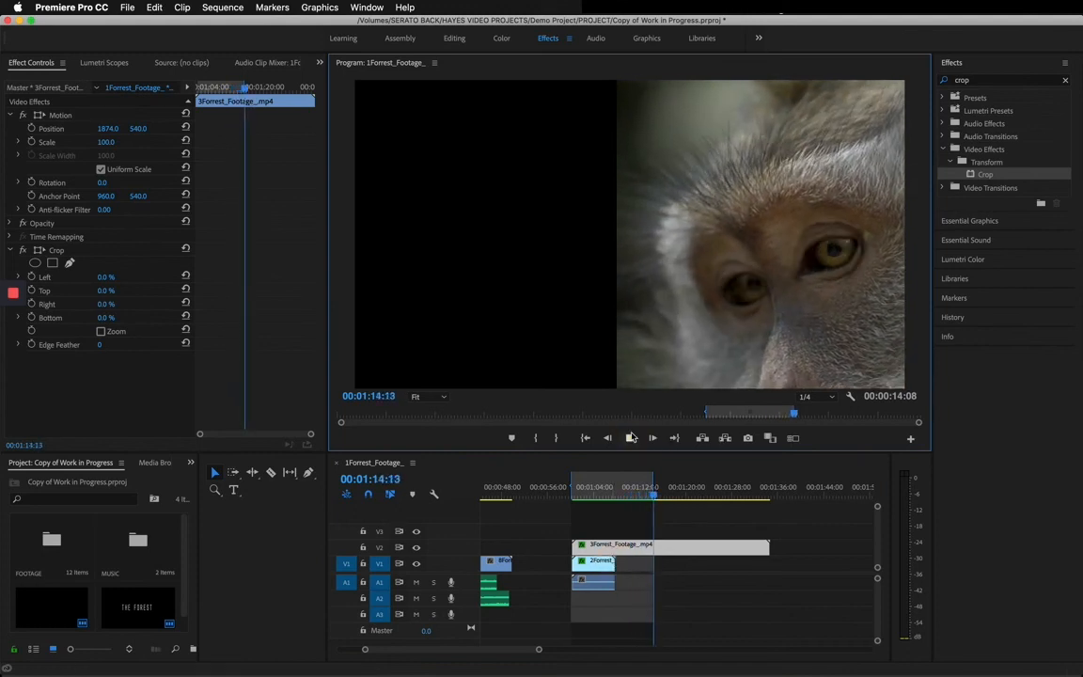
Move the sequence's out point to the end of the 2Forrest_Footage clip on V1, and return the playhead to 00:01:04:23.
{"action": "left_click", "coordinate": [611, 510]}
{"action": "left_click", "coordinate": [616, 562]}
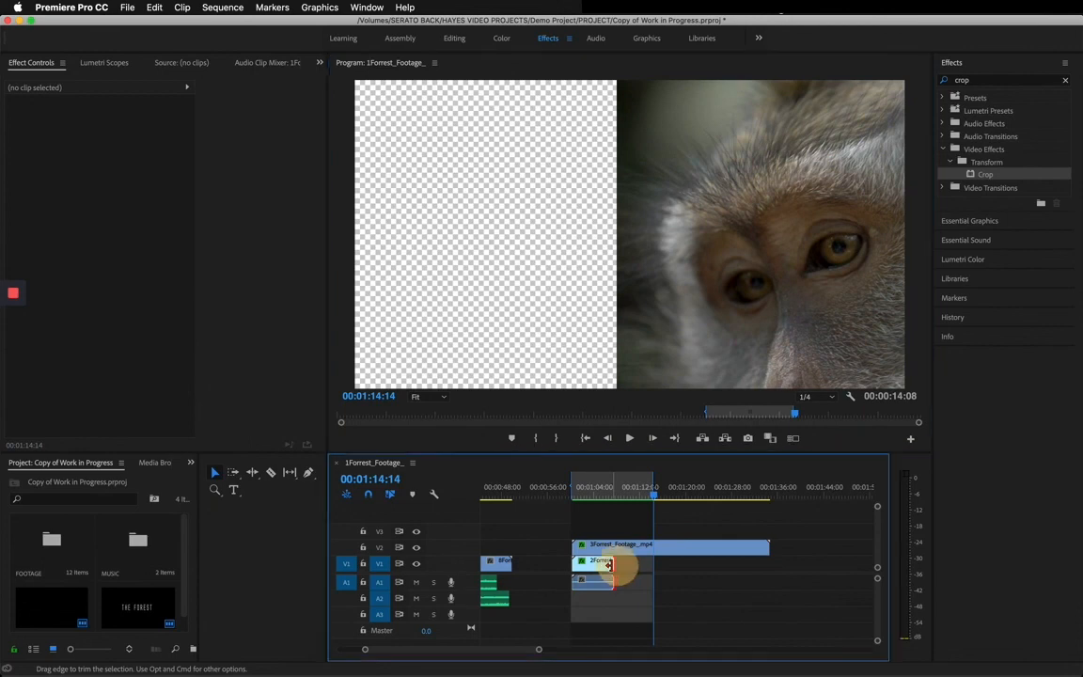
{"action": "left_click_drag", "start_coordinate": [646, 492], "coordinate": [598, 496]}
{"action": "key", "text": "o"}
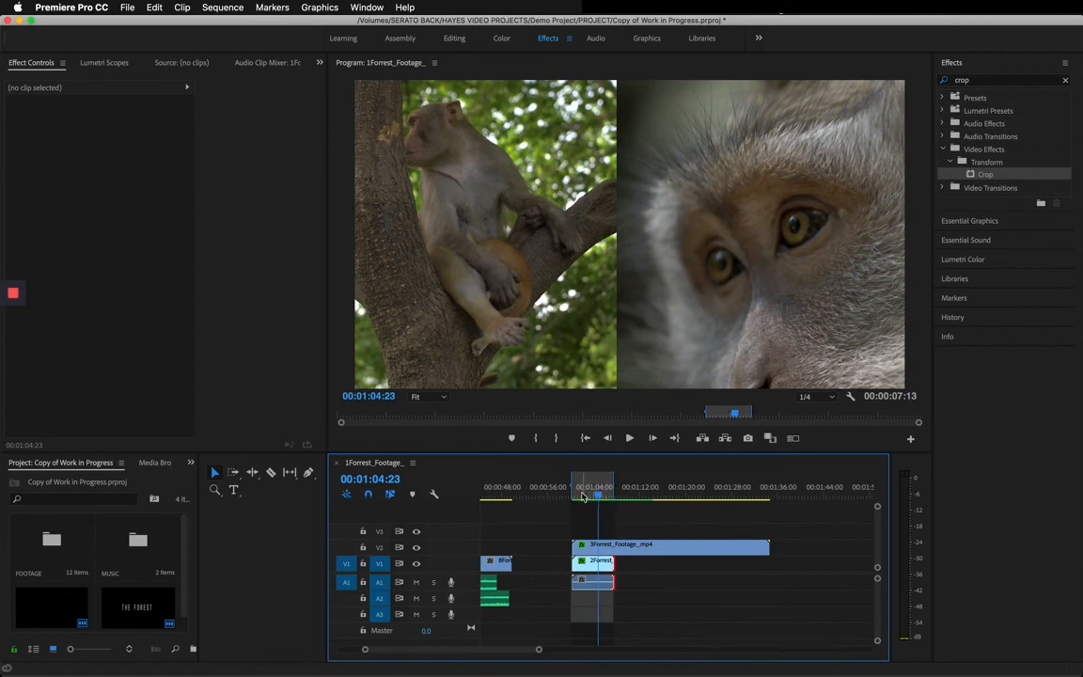